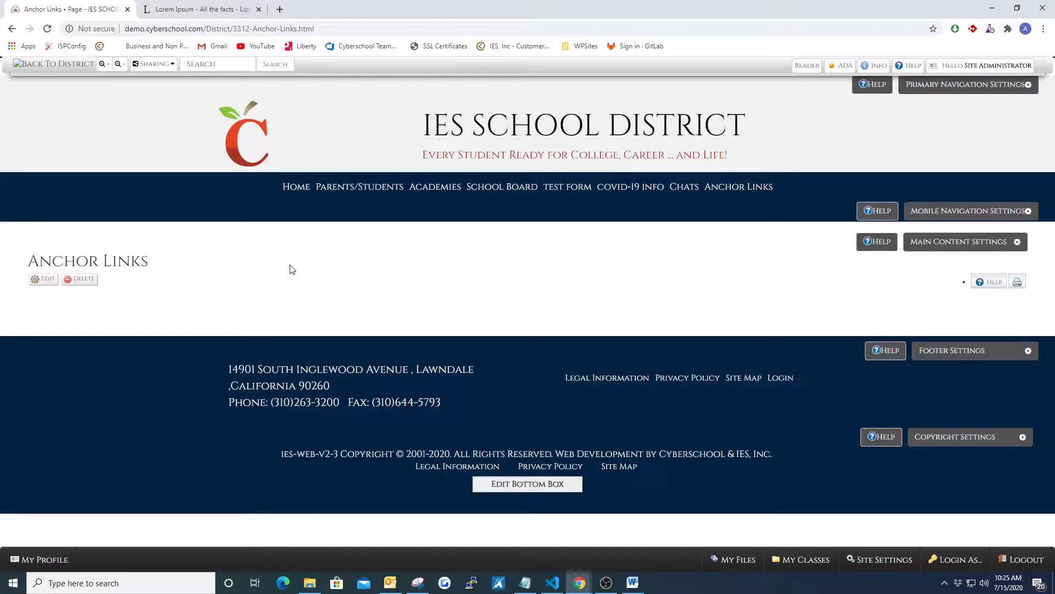
Step: Open the Anchor Links page for editing and copy all the generated Lorem Ipsum paragraphs from the lipsum.com tab
{"action": "left_click", "coordinate": [44, 279]}
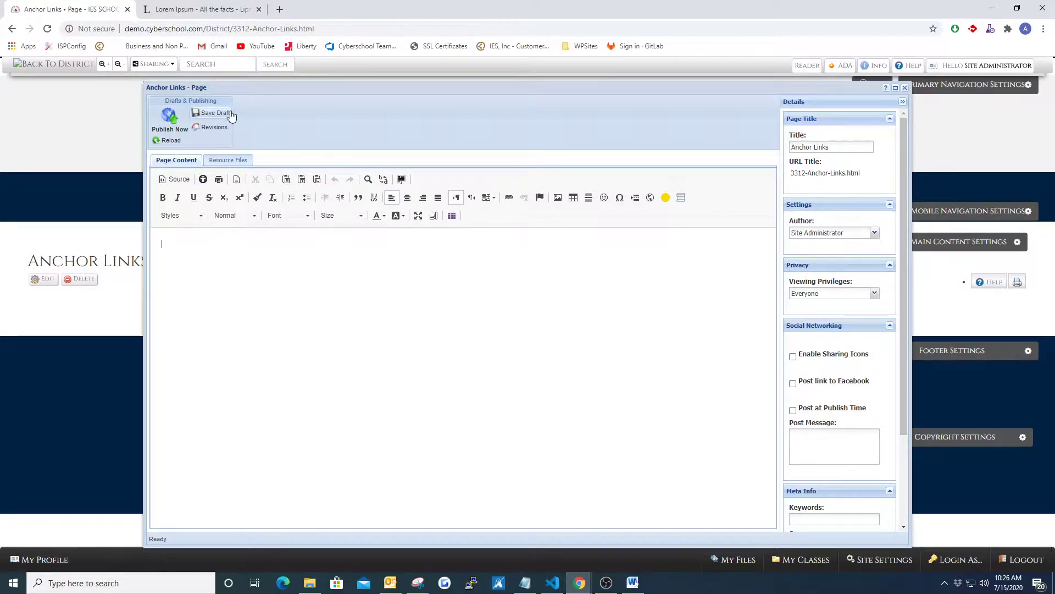
{"action": "left_click", "coordinate": [198, 10]}
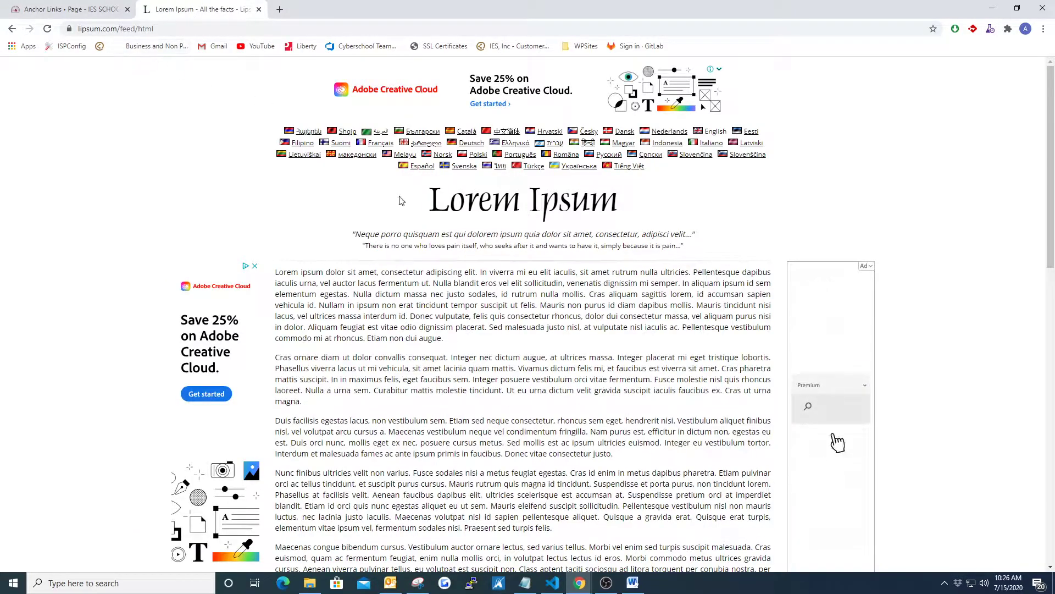
{"action": "scroll", "coordinate": [311, 257], "scroll_direction": "down", "scroll_amount": 1}
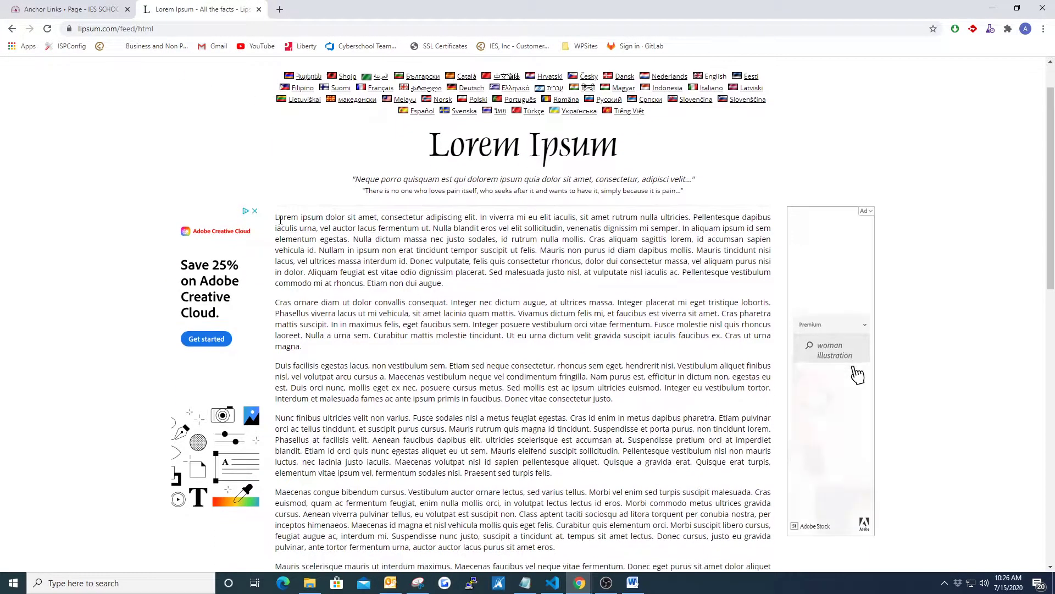
{"action": "left_click_drag", "start_coordinate": [276, 217], "coordinate": [566, 448]}
{"action": "scroll", "coordinate": [502, 302], "scroll_direction": "down", "scroll_amount": 12}
{"action": "scroll", "coordinate": [502, 303], "scroll_direction": "down", "scroll_amount": 1}
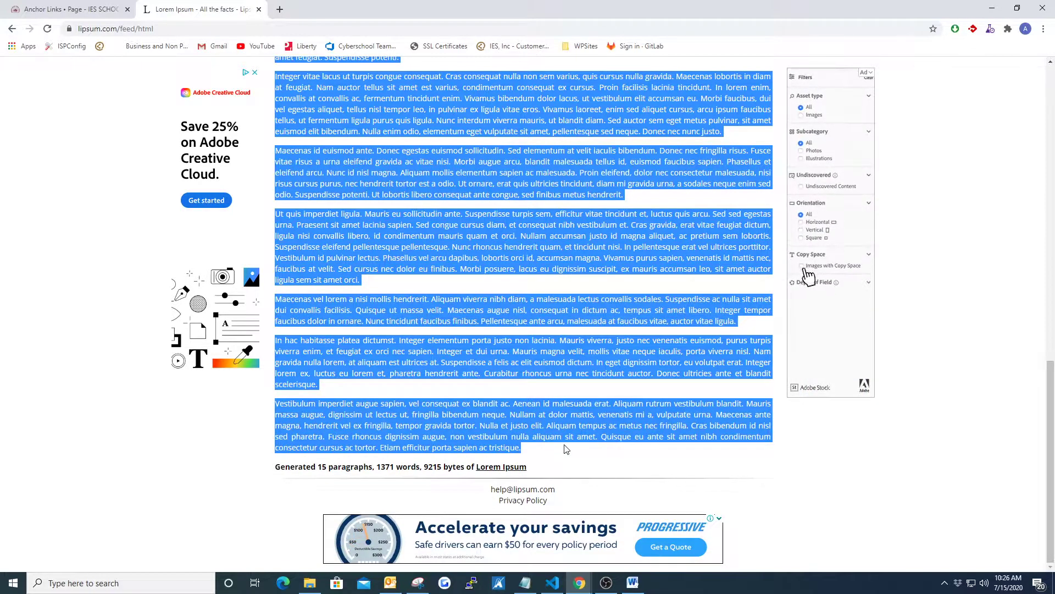
{"action": "left_click", "coordinate": [539, 352]}
Step: Paste the copied Lorem Ipsum paragraphs into the Anchor Links page content and publish the page
{"action": "left_click", "coordinate": [84, 11]}
{"action": "key", "text": "ctrl+v"}
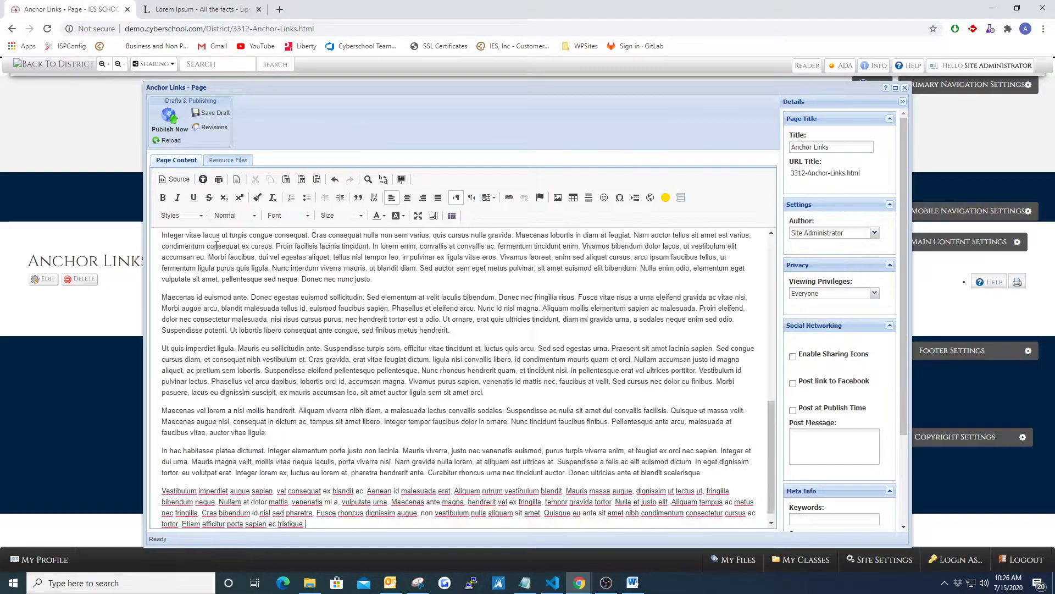
{"action": "left_click", "coordinate": [171, 125]}
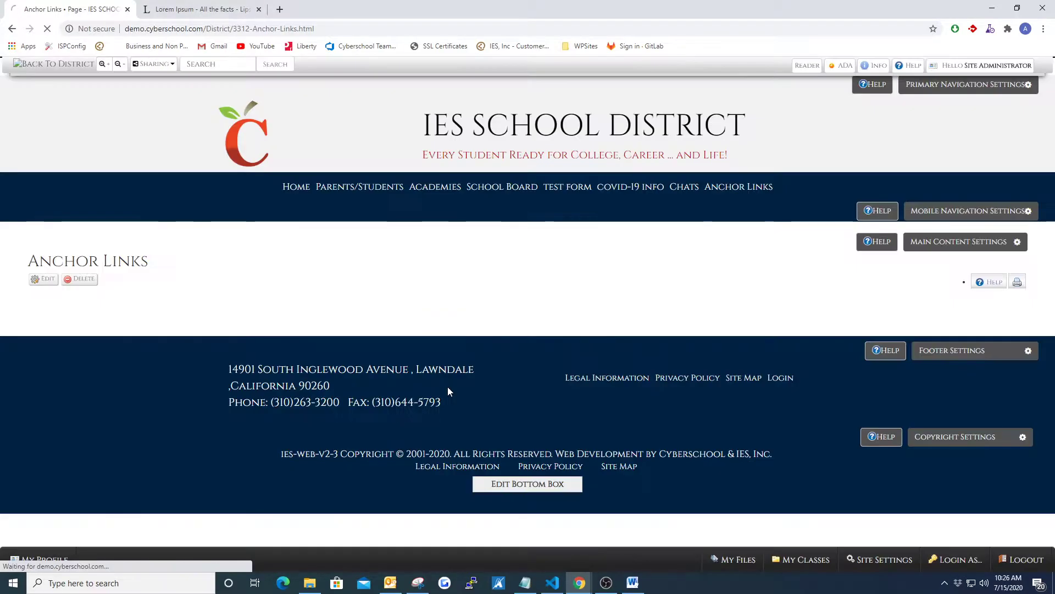
Step: Look through the published Anchor Links page from its first paragraph to its last
{"action": "scroll", "coordinate": [249, 313], "scroll_direction": "down", "scroll_amount": 10}
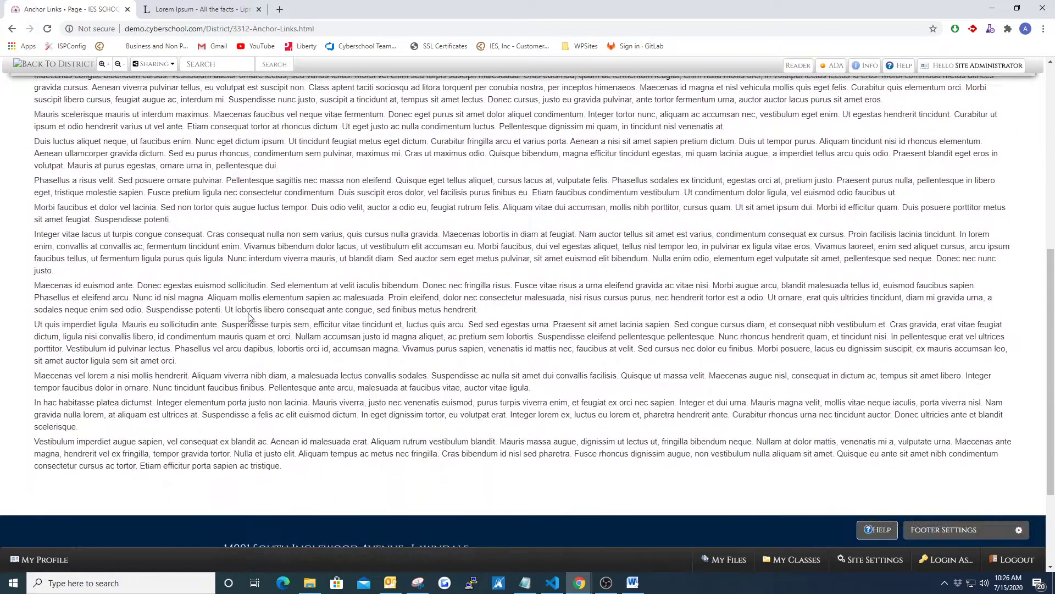
{"action": "scroll", "coordinate": [281, 315], "scroll_direction": "up", "scroll_amount": 6}
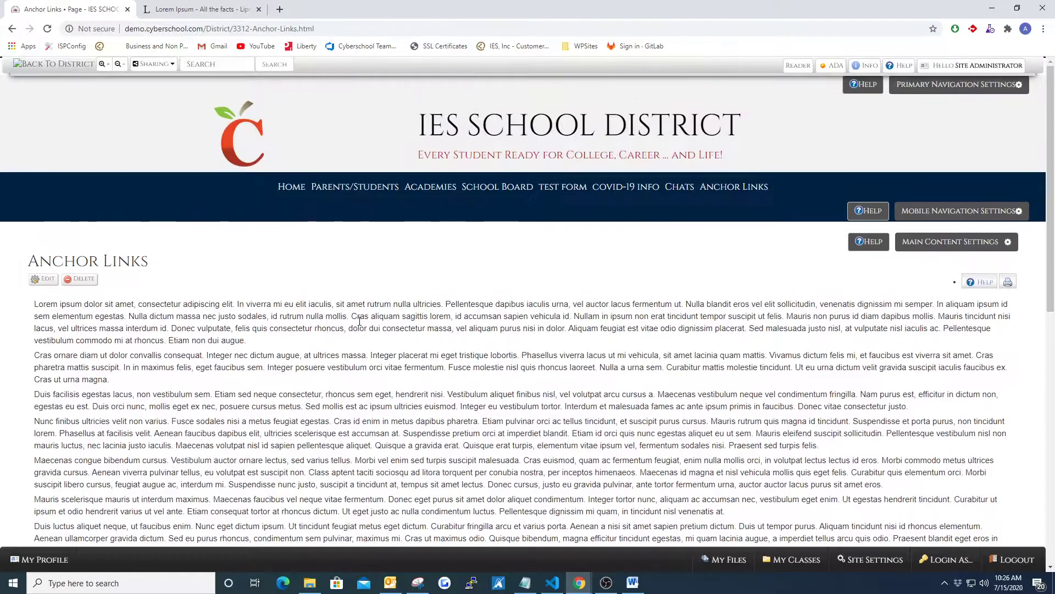
{"action": "scroll", "coordinate": [377, 349], "scroll_direction": "down", "scroll_amount": 3}
{"action": "scroll", "coordinate": [330, 344], "scroll_direction": "down", "scroll_amount": 6}
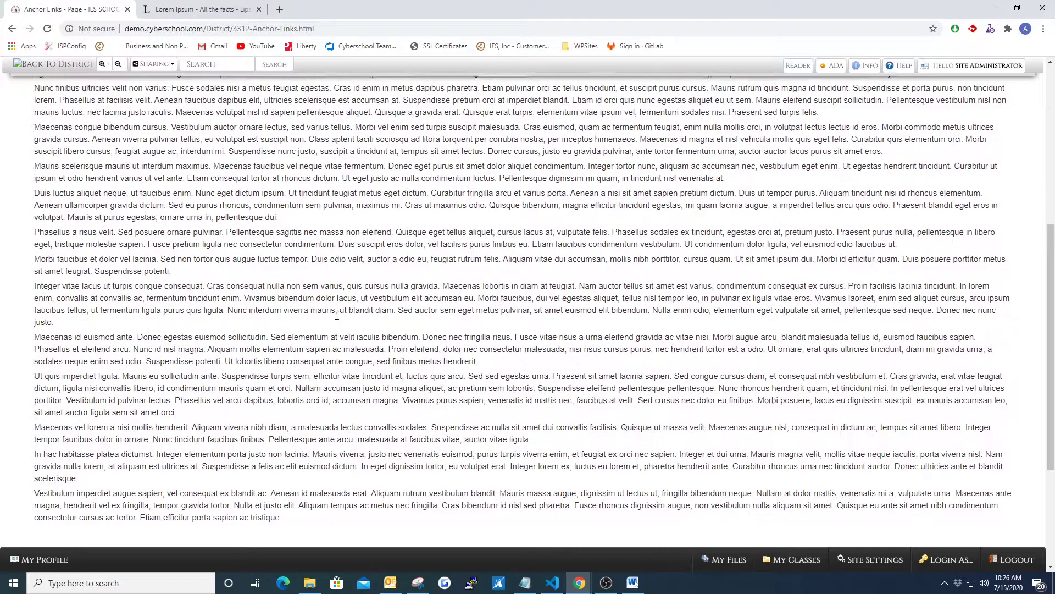
{"action": "scroll", "coordinate": [320, 288], "scroll_direction": "up", "scroll_amount": 9}
{"action": "scroll", "coordinate": [341, 303], "scroll_direction": "down", "scroll_amount": 10}
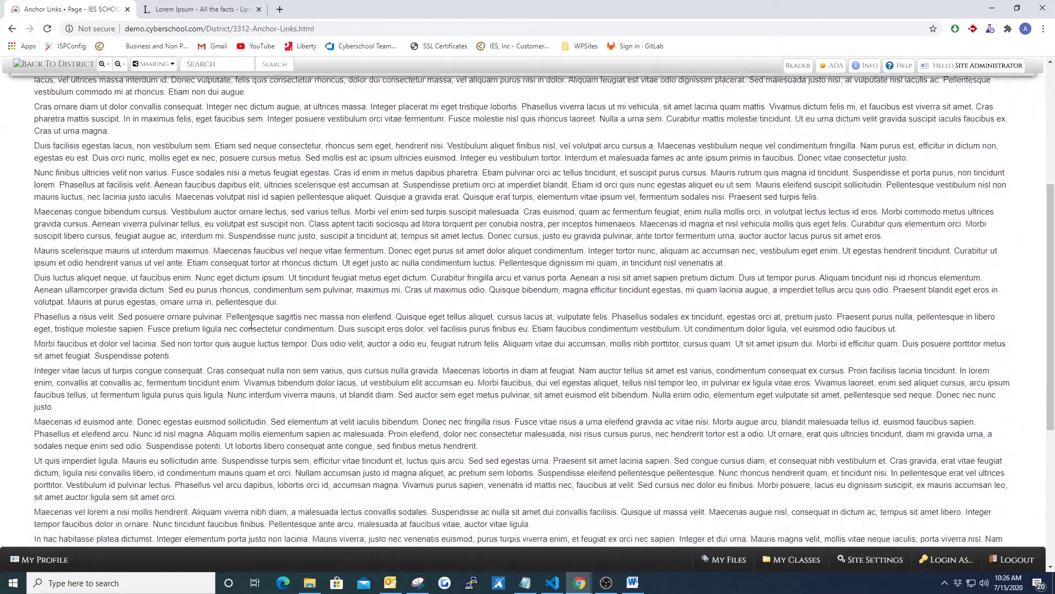
{"action": "scroll", "coordinate": [295, 337], "scroll_direction": "up", "scroll_amount": 10}
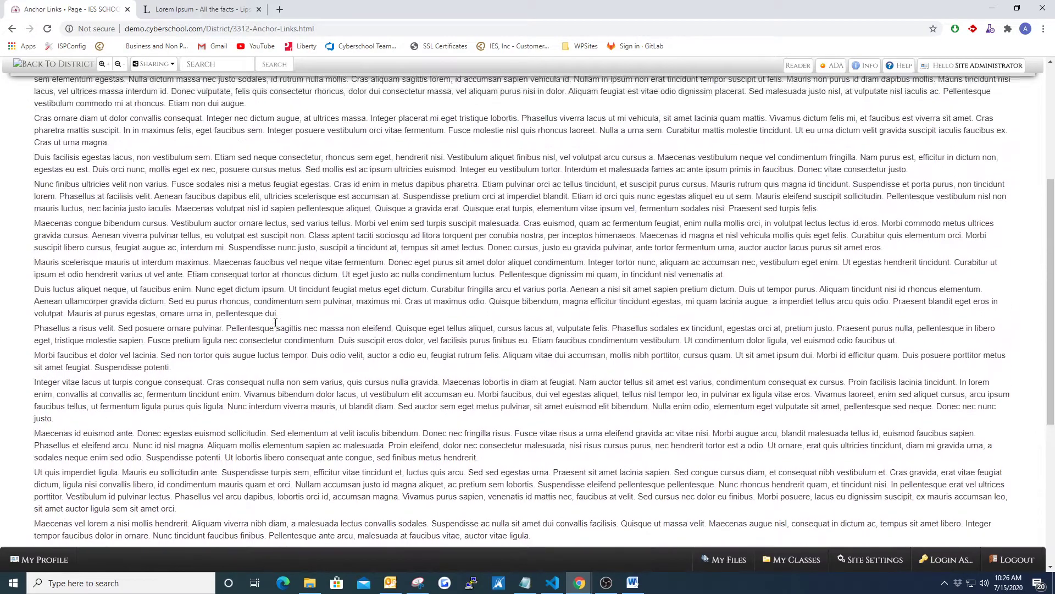
Step: Reopen the page for editing and insert an anchor named "top" on a new line above the first paragraph
{"action": "left_click", "coordinate": [49, 279]}
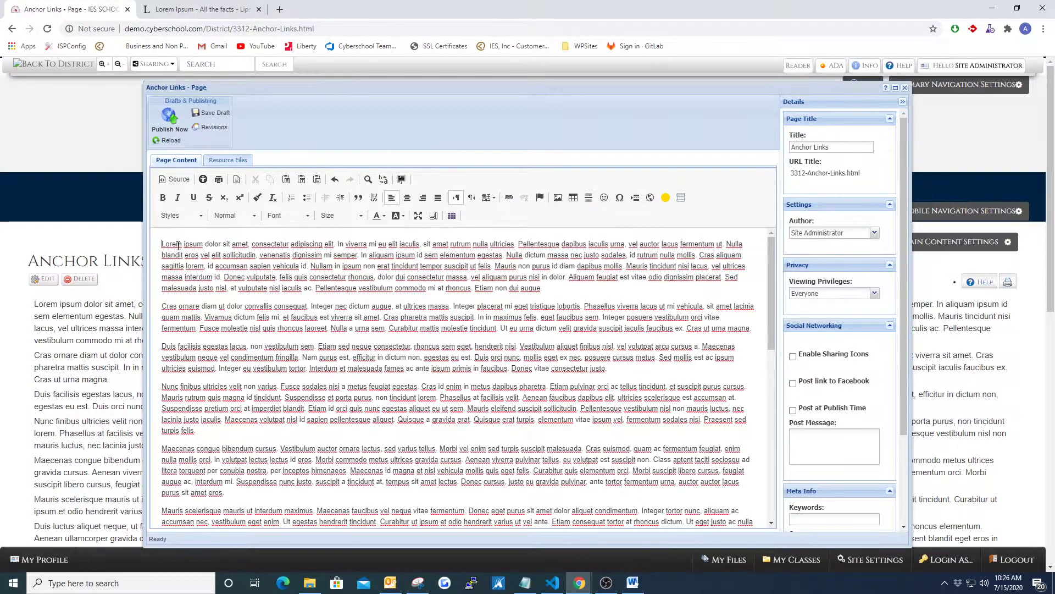
{"action": "key", "text": "Return"}
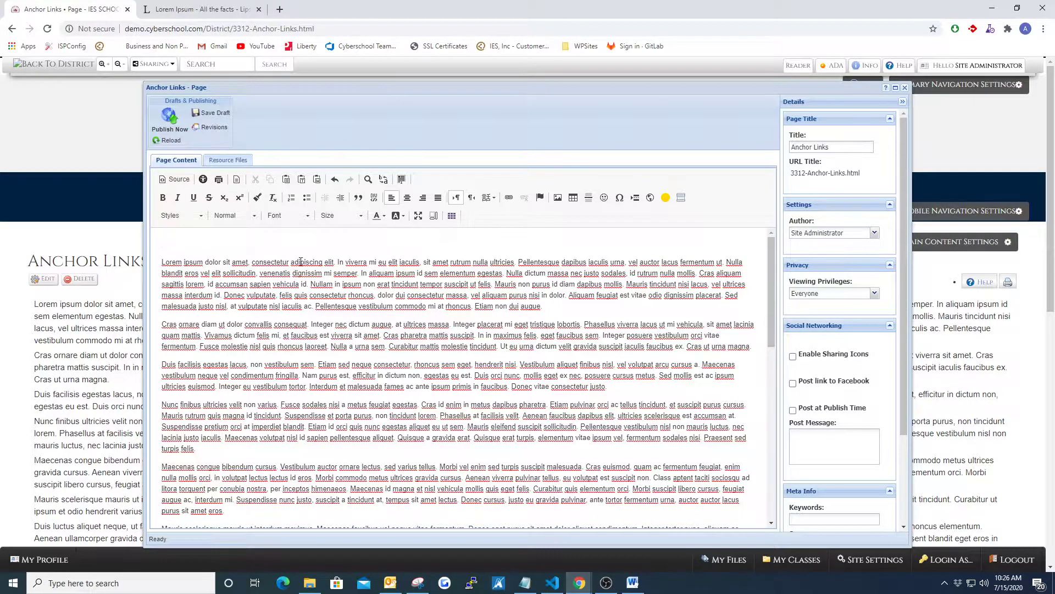
{"action": "left_click", "coordinate": [540, 198]}
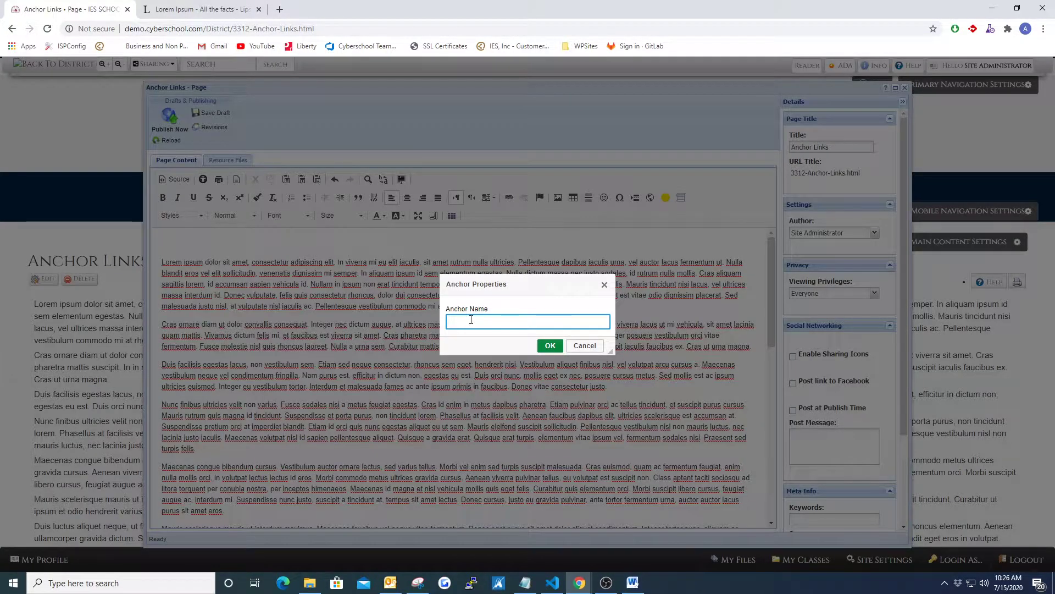
{"action": "type", "text": "top"}
{"action": "left_click", "coordinate": [550, 345]}
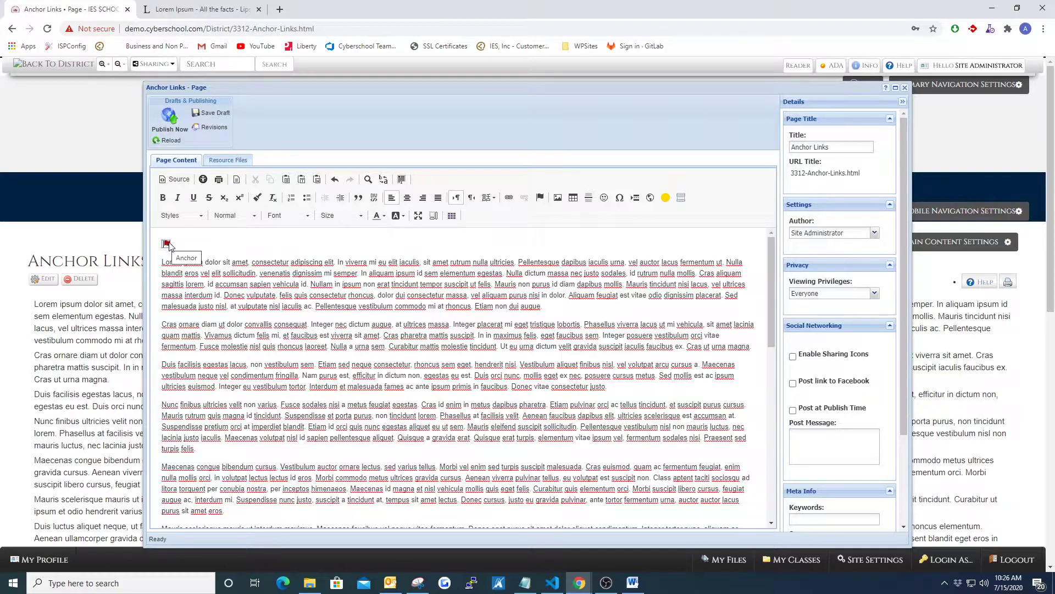
Step: Add a right-aligned "Back to Top" link on a new line after the last paragraph, targeting the anchor "top" in the text
{"action": "scroll", "coordinate": [390, 296], "scroll_direction": "down", "scroll_amount": 10}
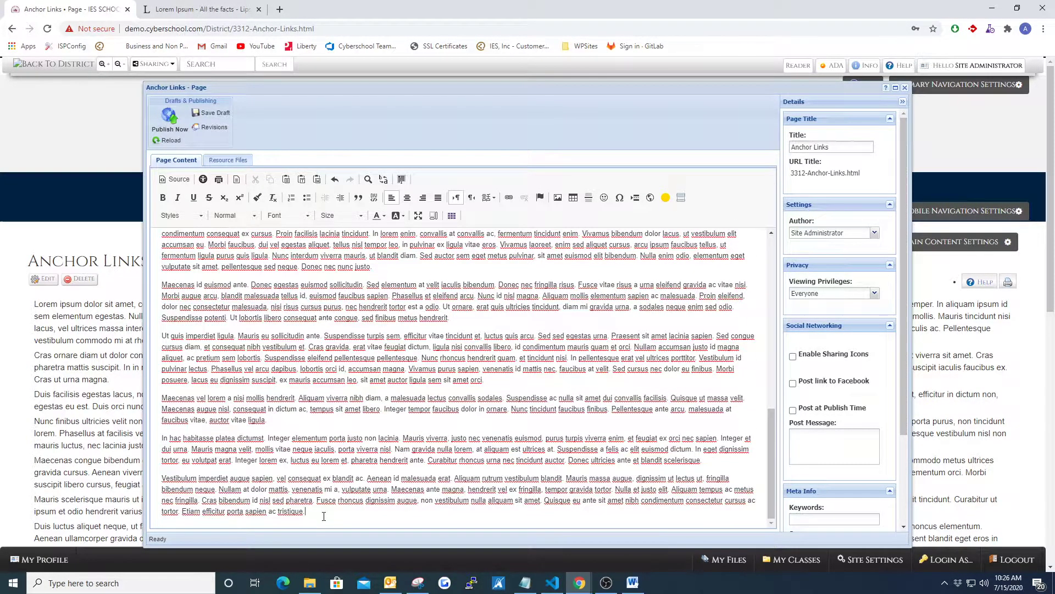
{"action": "left_click", "coordinate": [324, 516]}
{"action": "key", "text": "Return"}
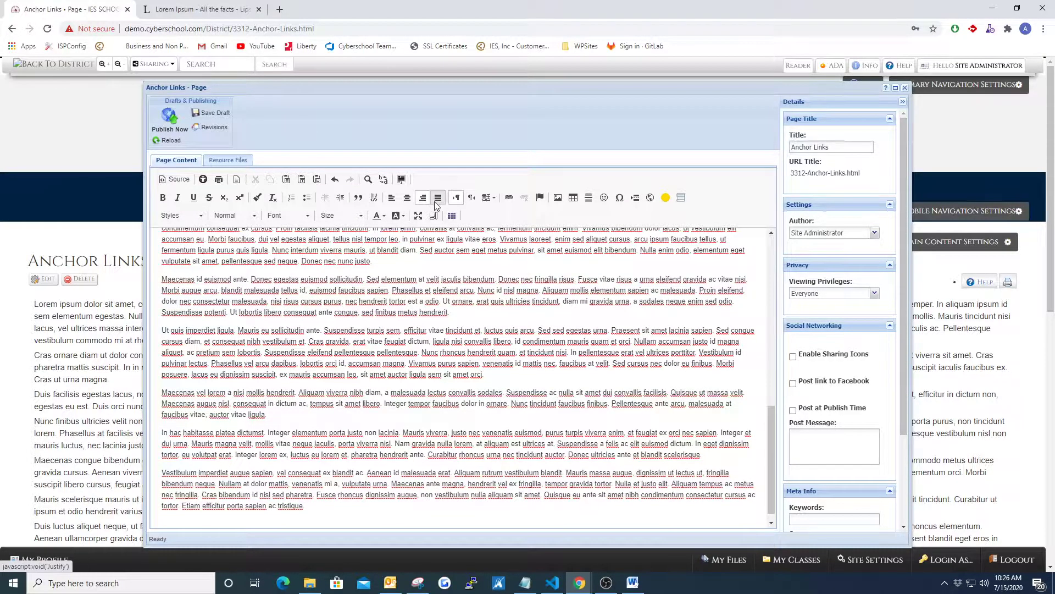
{"action": "left_click", "coordinate": [511, 200]}
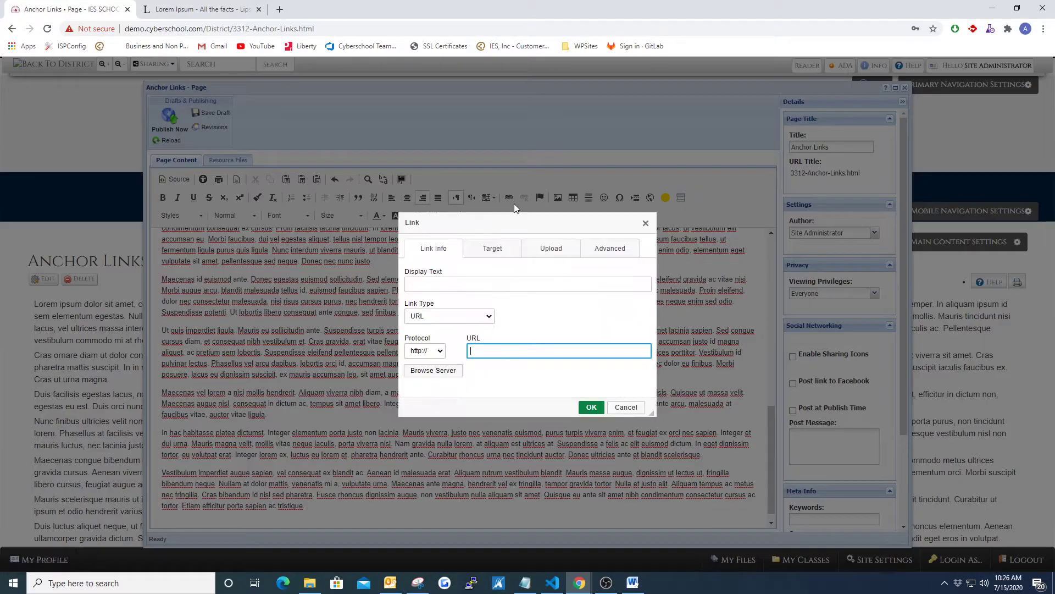
{"action": "left_click", "coordinate": [461, 283]}
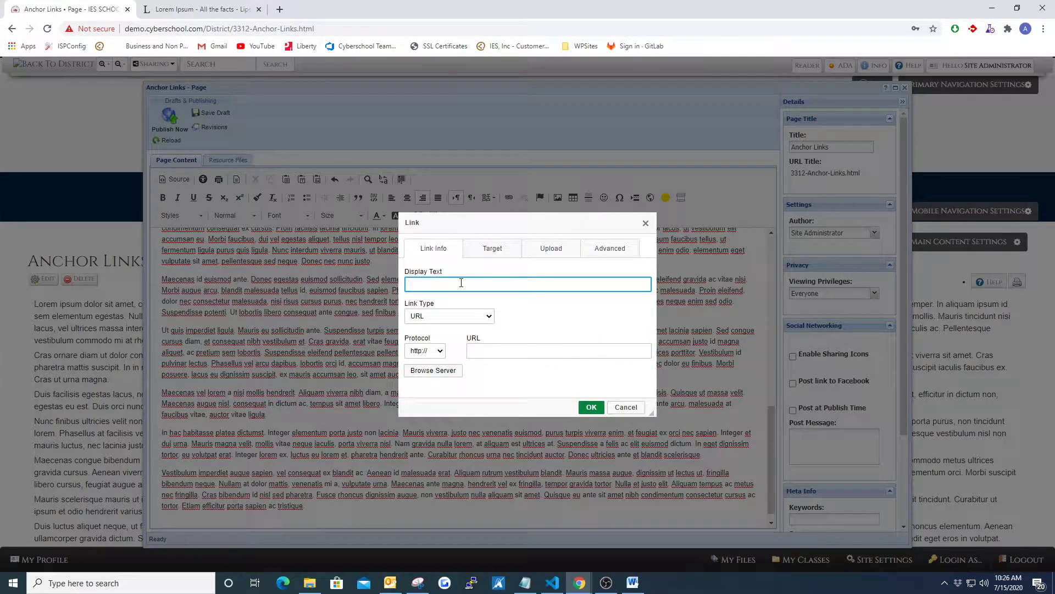
{"action": "type", "text": "Back to Top"}
{"action": "left_click", "coordinate": [454, 318]}
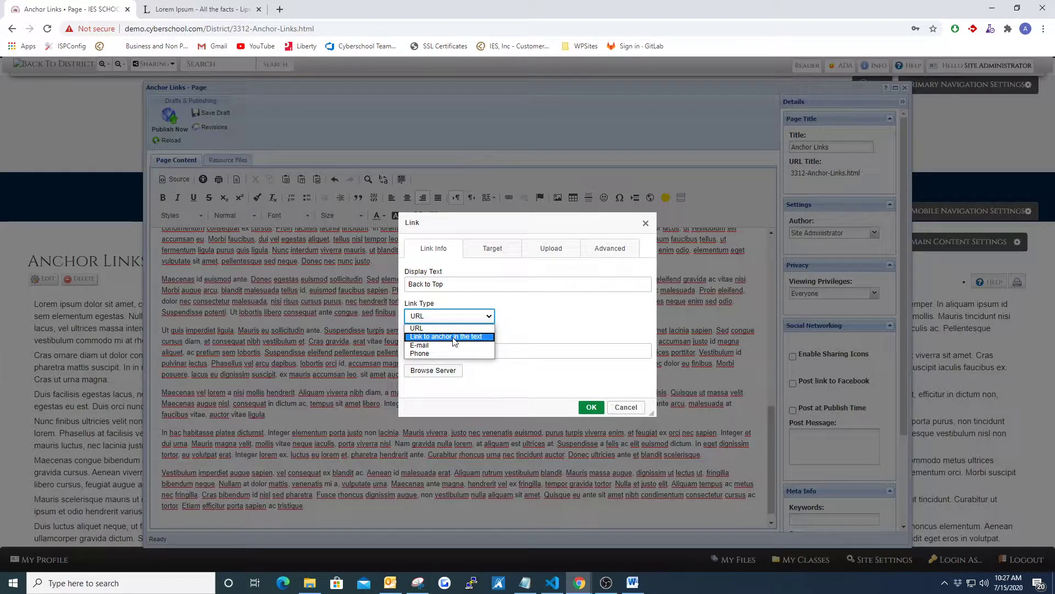
{"action": "left_click", "coordinate": [454, 337]}
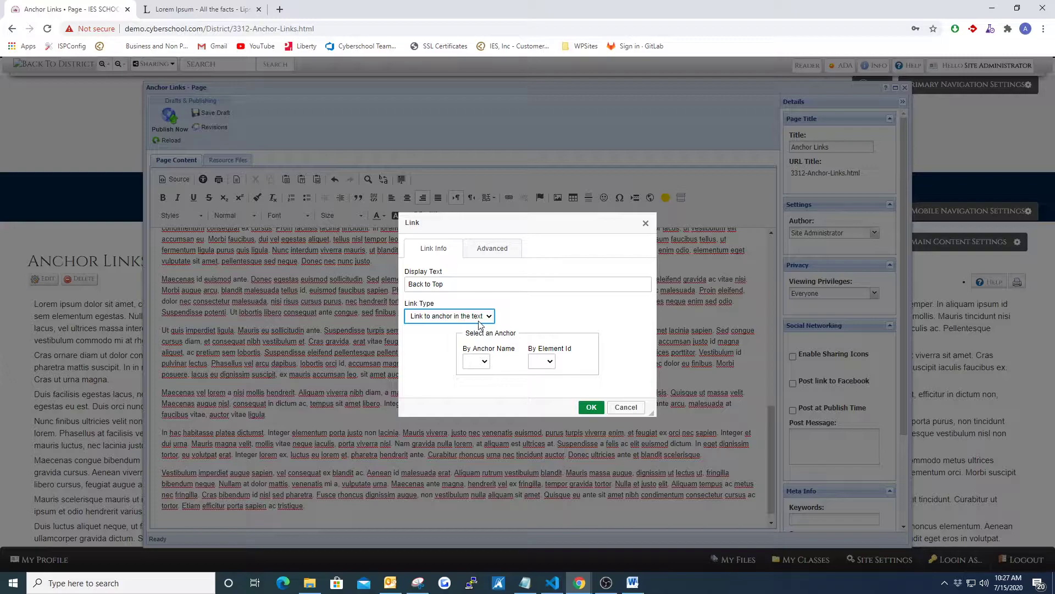
{"action": "left_click", "coordinate": [485, 362]}
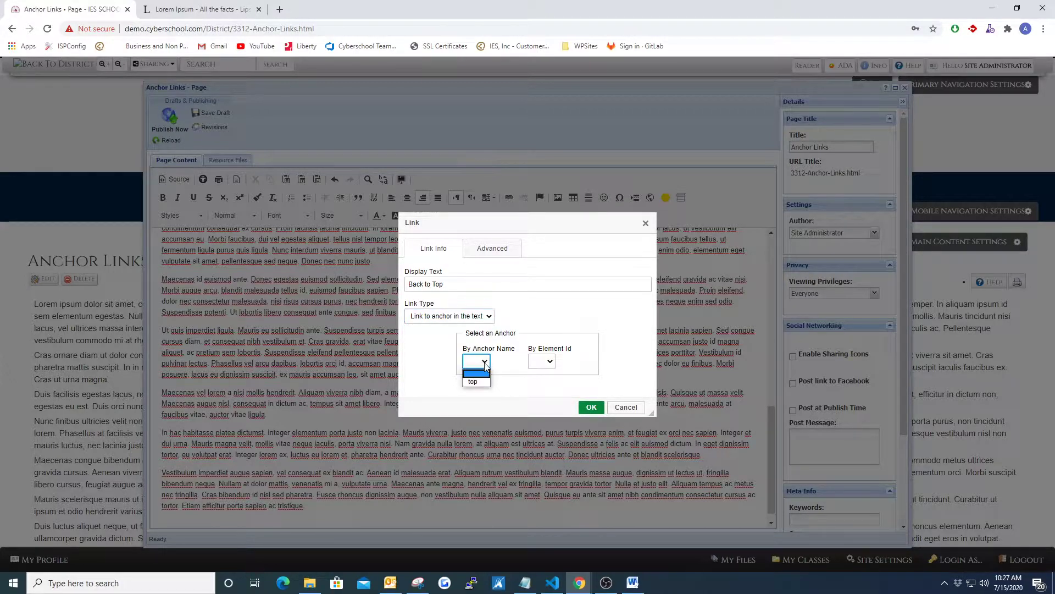
{"action": "left_click", "coordinate": [474, 381]}
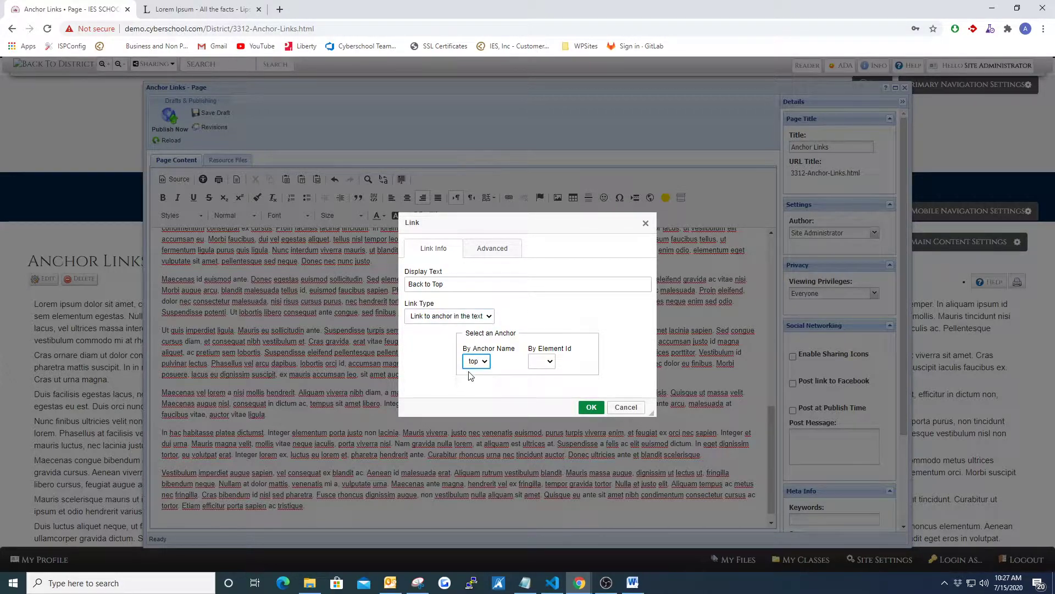
{"action": "left_click", "coordinate": [593, 407]}
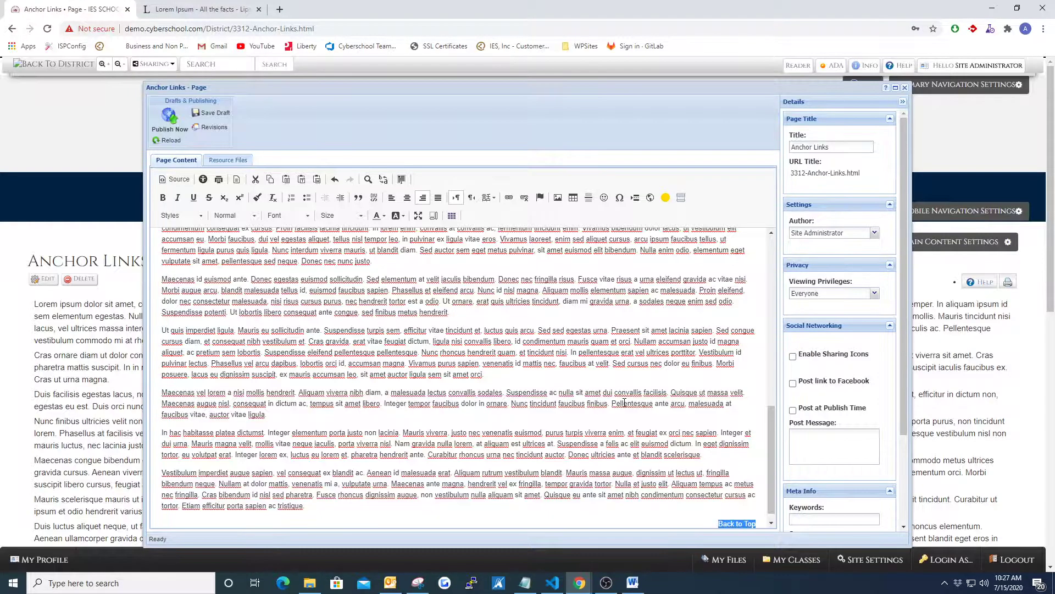
Step: Publish the page, dismiss the password-saving offer, and test the Back to Top link at the end of the text
{"action": "left_click", "coordinate": [170, 118]}
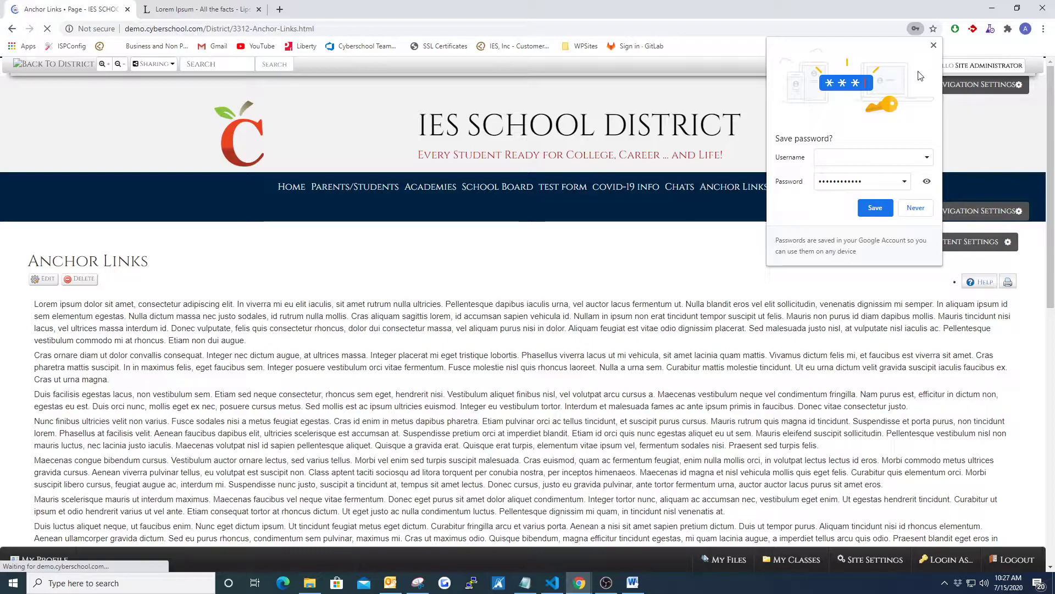
{"action": "left_click", "coordinate": [932, 46]}
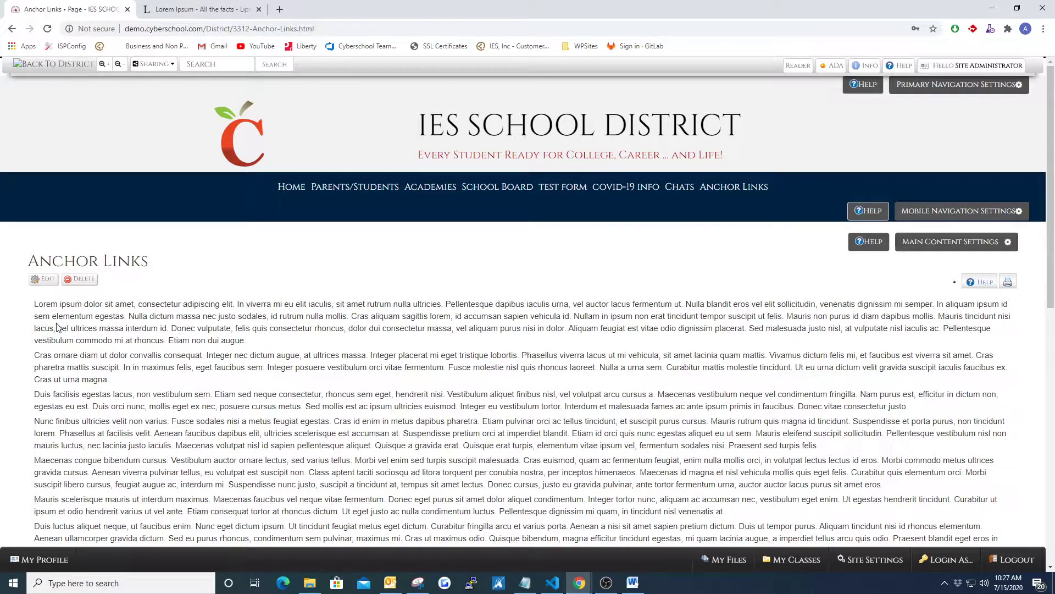
{"action": "scroll", "coordinate": [329, 317], "scroll_direction": "down", "scroll_amount": 3}
{"action": "scroll", "coordinate": [348, 318], "scroll_direction": "down", "scroll_amount": 5}
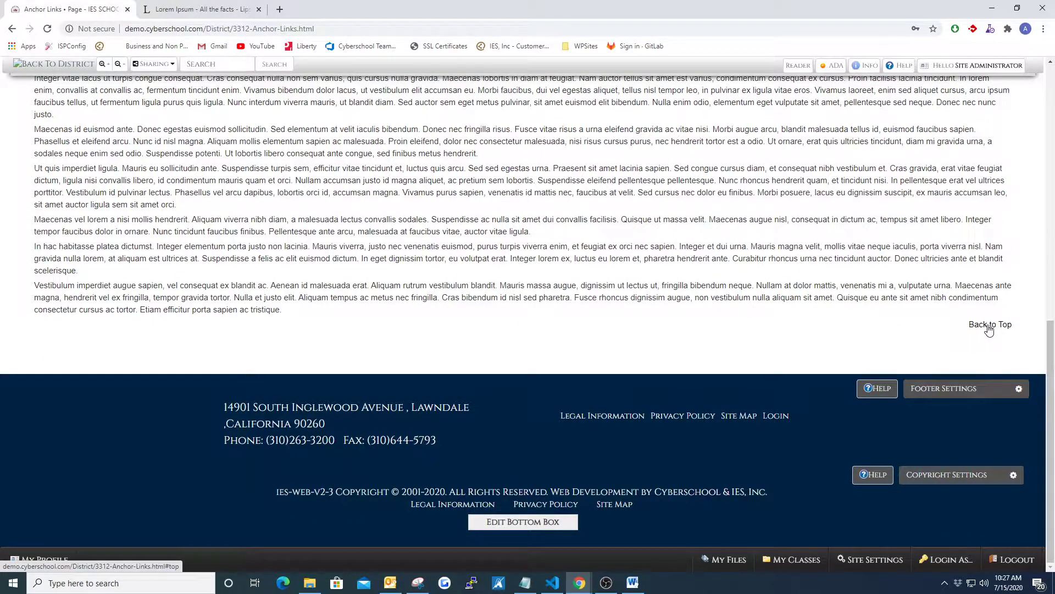
{"action": "left_click", "coordinate": [989, 329]}
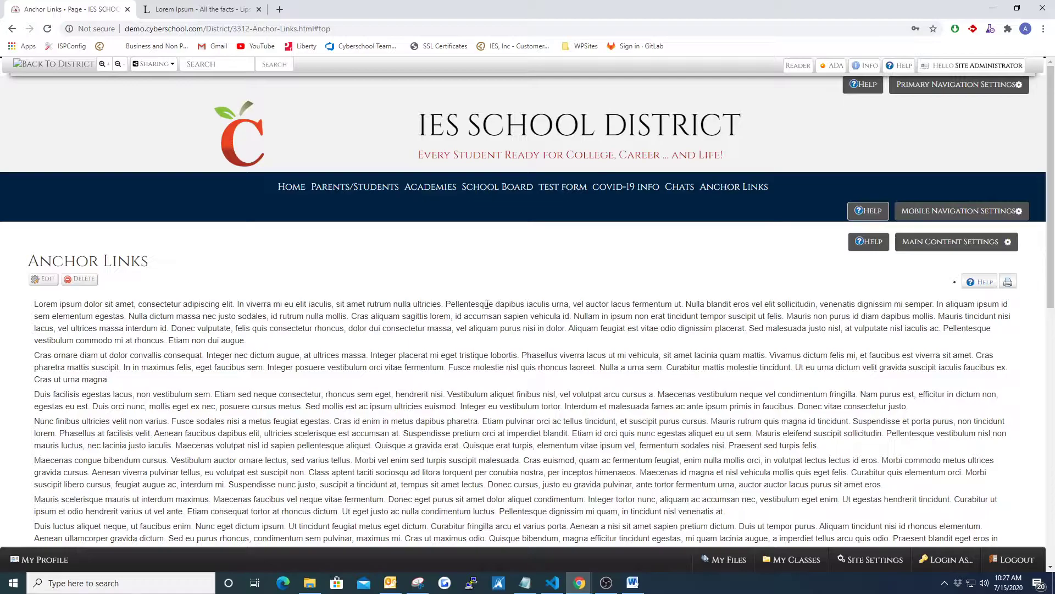
Step: Reopen the page for editing and check the properties of the anchor above the first paragraph without changing them
{"action": "left_click", "coordinate": [47, 278]}
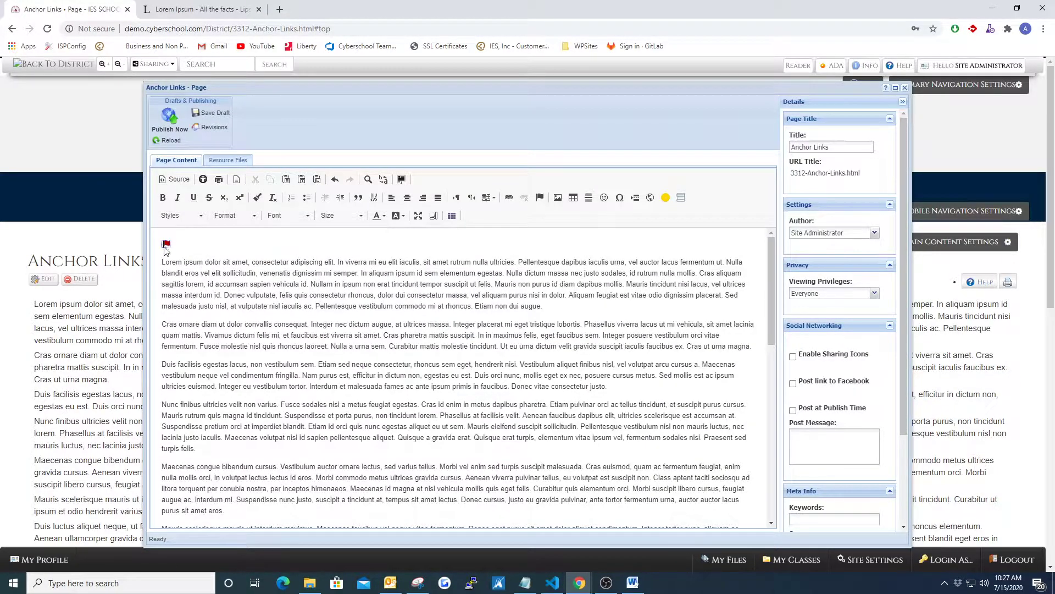
{"action": "double_click", "coordinate": [166, 244]}
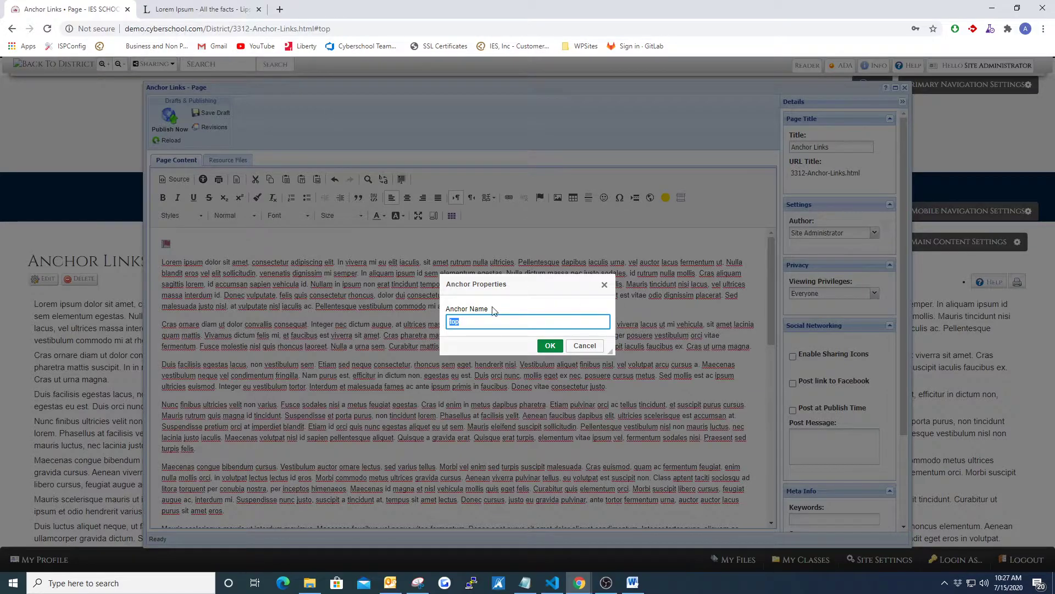
{"action": "left_click", "coordinate": [604, 284]}
Step: Add a bold "Anchor 1" heading on a new line after the paragraph beginning "Maecenas congue bibendum cursus"
{"action": "scroll", "coordinate": [432, 319], "scroll_direction": "down", "scroll_amount": 5}
{"action": "scroll", "coordinate": [432, 319], "scroll_direction": "down", "scroll_amount": 3}
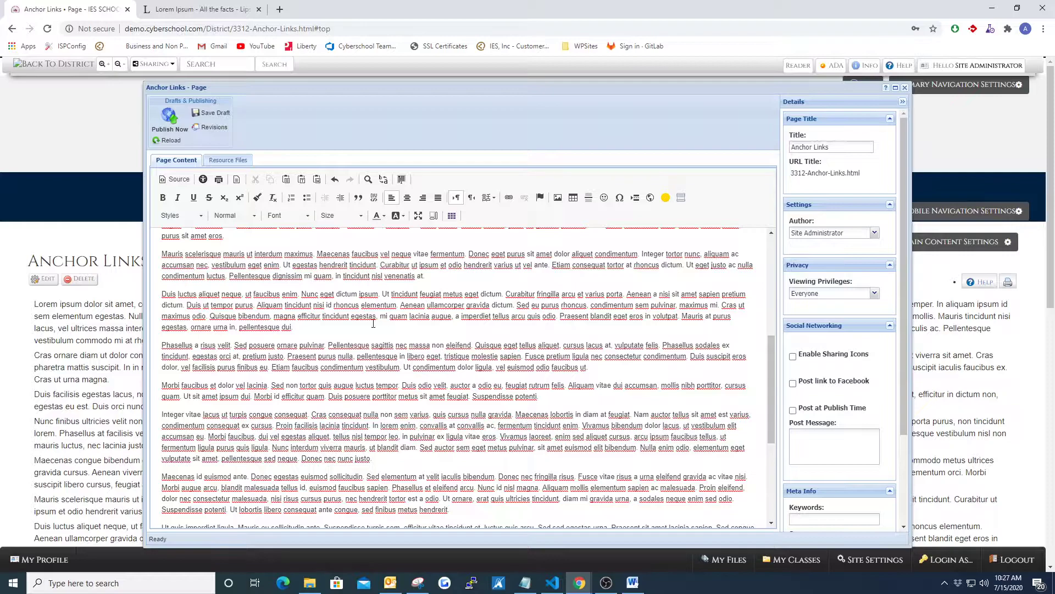
{"action": "scroll", "coordinate": [386, 321], "scroll_direction": "up", "scroll_amount": 1}
{"action": "left_click", "coordinate": [231, 291]}
{"action": "key", "text": "Return"}
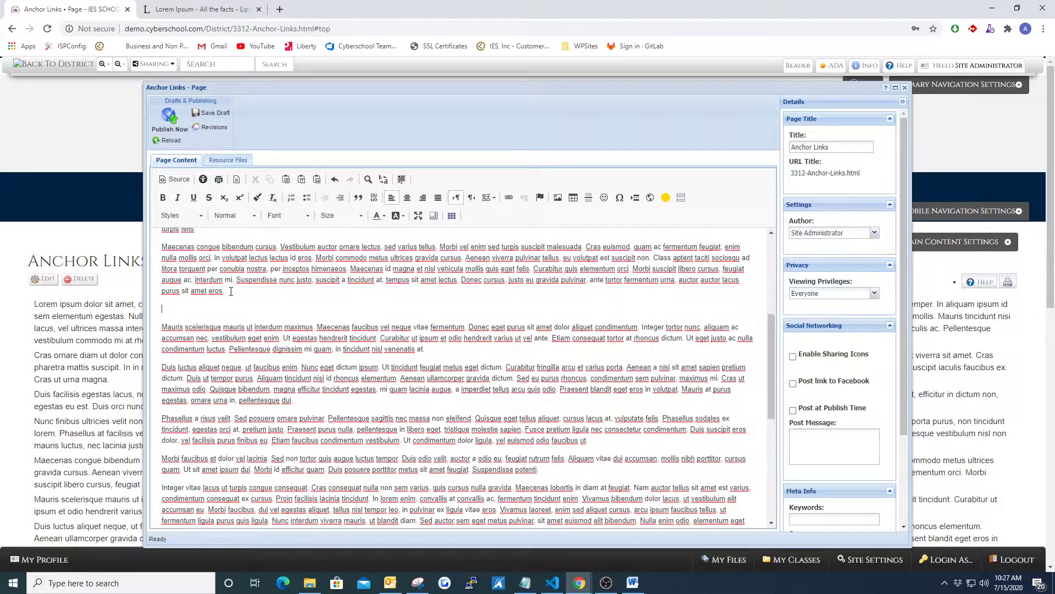
{"action": "type", "text": "Anchor 1"}
{"action": "left_click_drag", "start_coordinate": [191, 309], "coordinate": [166, 311]}
{"action": "left_click", "coordinate": [163, 197]}
{"action": "left_click", "coordinate": [198, 311]}
{"action": "left_click_drag", "start_coordinate": [197, 310], "coordinate": [159, 310]}
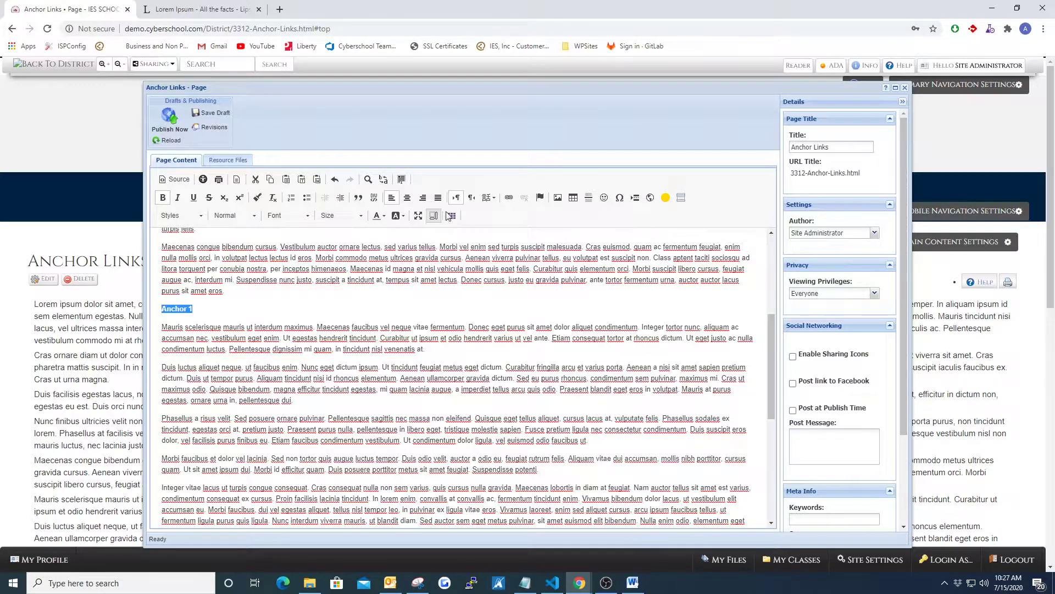
Step: Insert an anchor named "anchor 1" at the end of the bold "Anchor 1" heading
{"action": "left_click", "coordinate": [207, 316]}
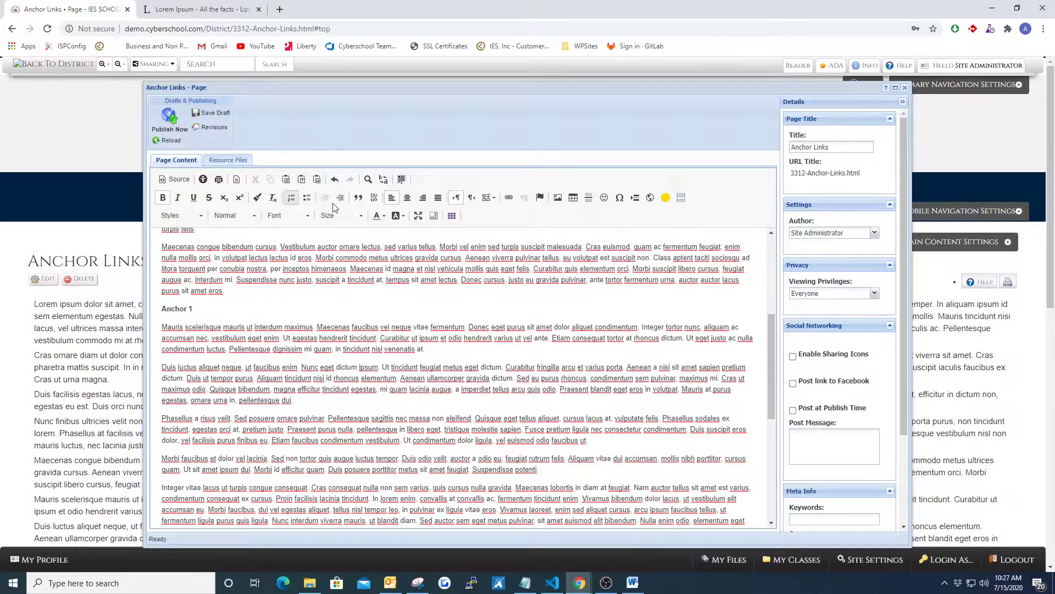
{"action": "left_click", "coordinate": [540, 198]}
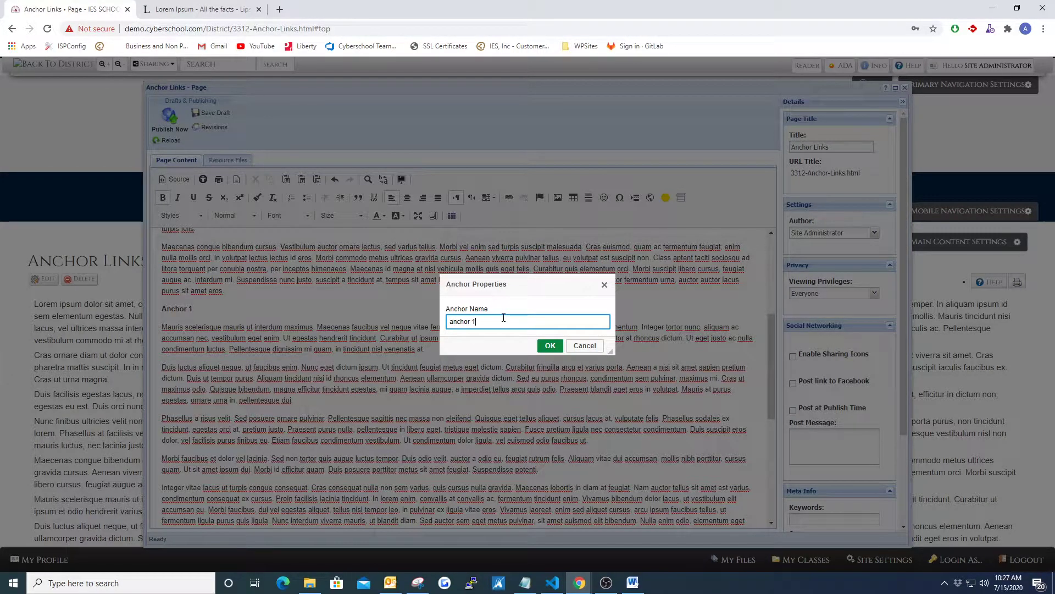
{"action": "left_click", "coordinate": [550, 345]}
Step: Add a "Jump to Anchor 1" line below the top anchor and link it to the anchor "anchor 1" in the text
{"action": "scroll", "coordinate": [315, 341], "scroll_direction": "up", "scroll_amount": 3}
{"action": "scroll", "coordinate": [315, 341], "scroll_direction": "up", "scroll_amount": 2}
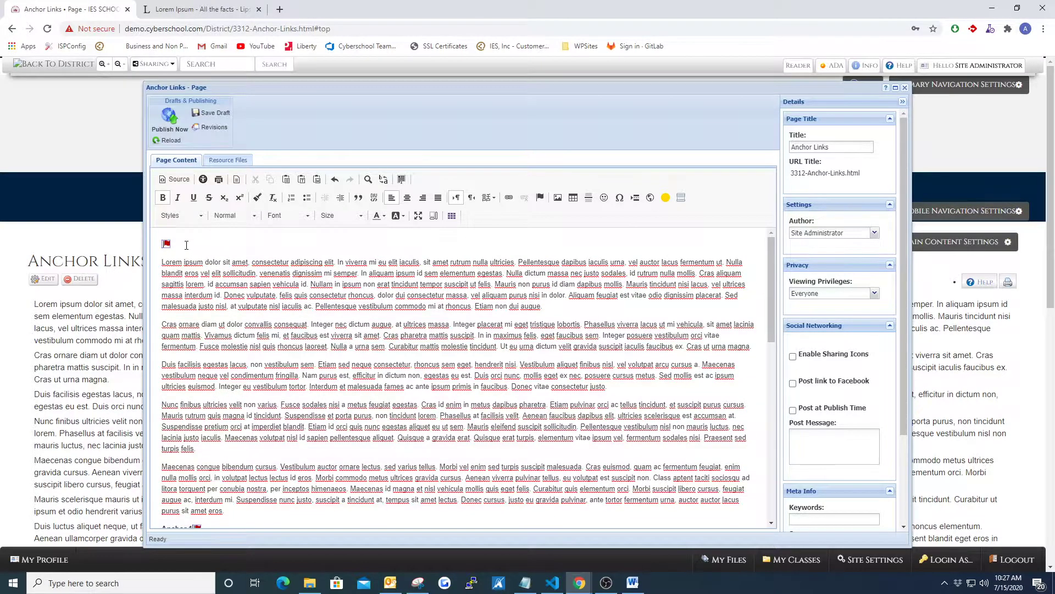
{"action": "key", "text": "Return"}
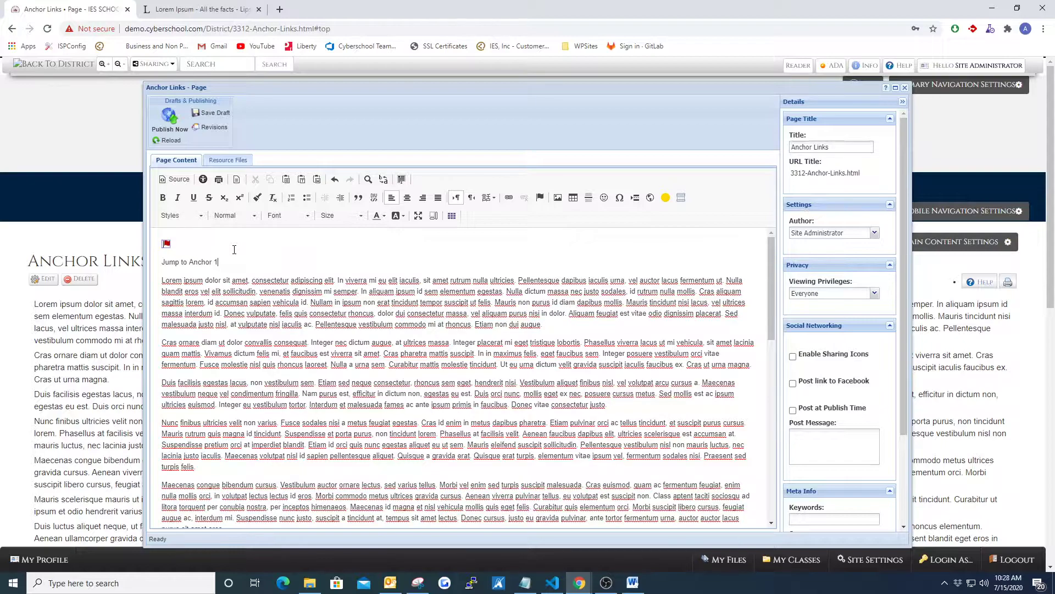
{"action": "left_click_drag", "start_coordinate": [222, 262], "coordinate": [163, 260]}
{"action": "left_click", "coordinate": [508, 197]}
{"action": "left_click", "coordinate": [477, 317]}
{"action": "left_click", "coordinate": [457, 337]}
{"action": "left_click", "coordinate": [500, 361]}
{"action": "left_click", "coordinate": [490, 392]}
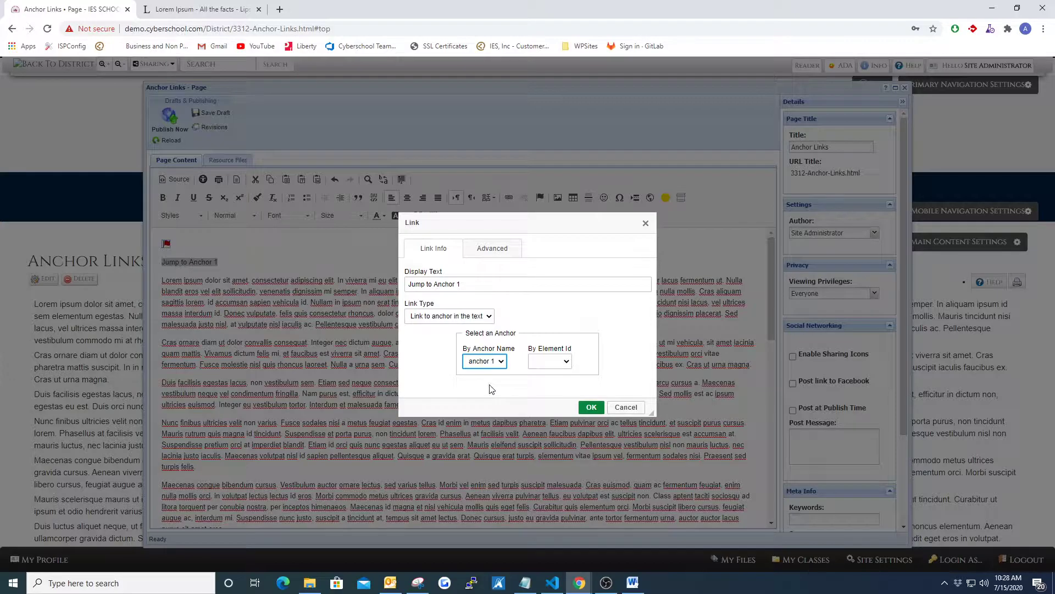
{"action": "left_click", "coordinate": [592, 407]}
Step: Publish the page, test the Jump to Anchor 1 link, and dismiss the password-saving offer
{"action": "left_click", "coordinate": [167, 120]}
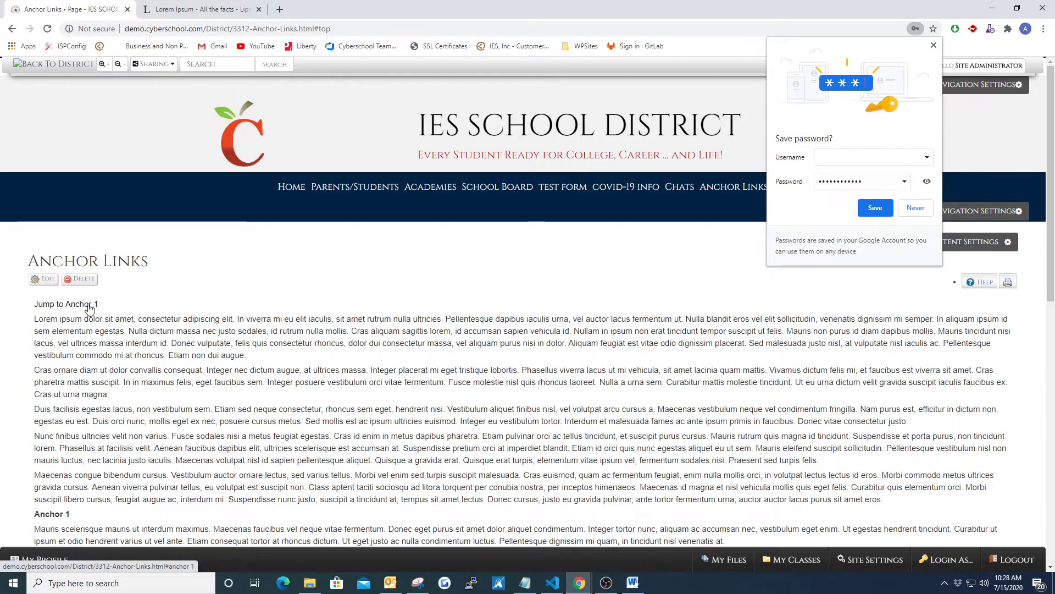
{"action": "left_click", "coordinate": [88, 306]}
{"action": "scroll", "coordinate": [111, 298], "scroll_direction": "up", "scroll_amount": 4}
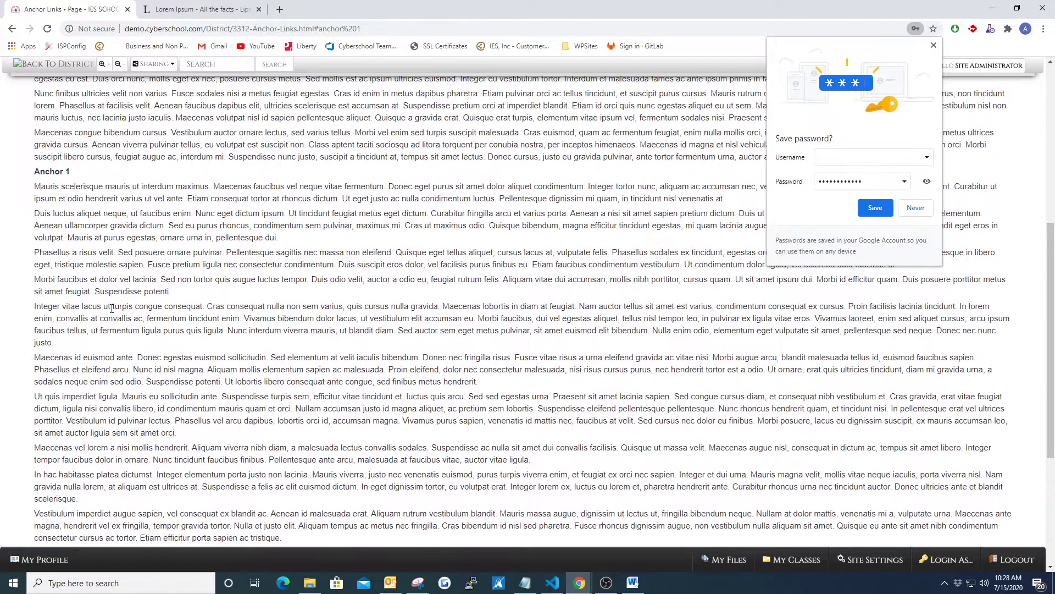
{"action": "left_click", "coordinate": [934, 46]}
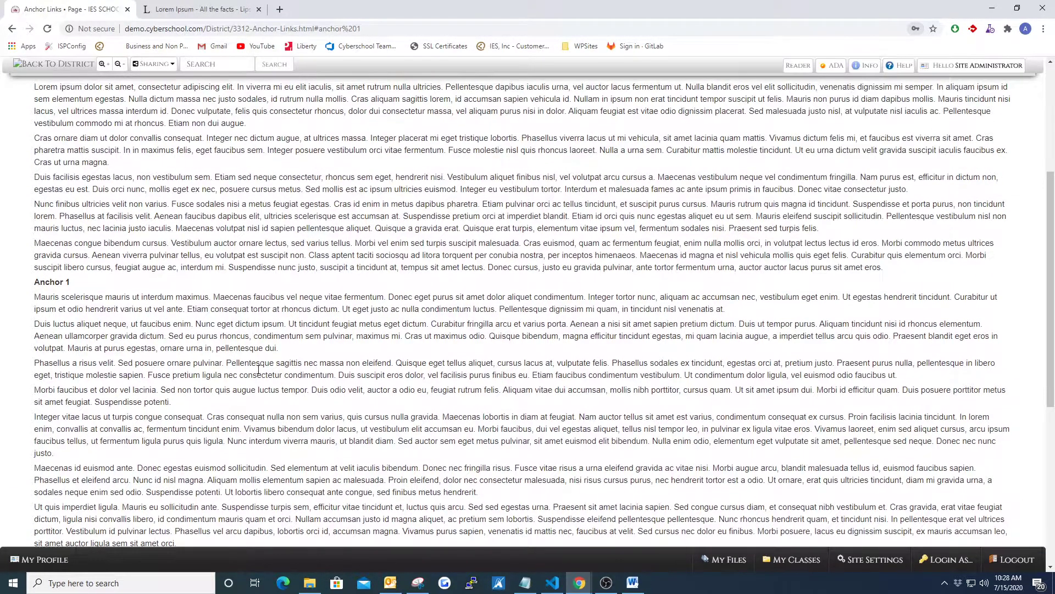
{"action": "scroll", "coordinate": [24, 276], "scroll_direction": "up", "scroll_amount": 3}
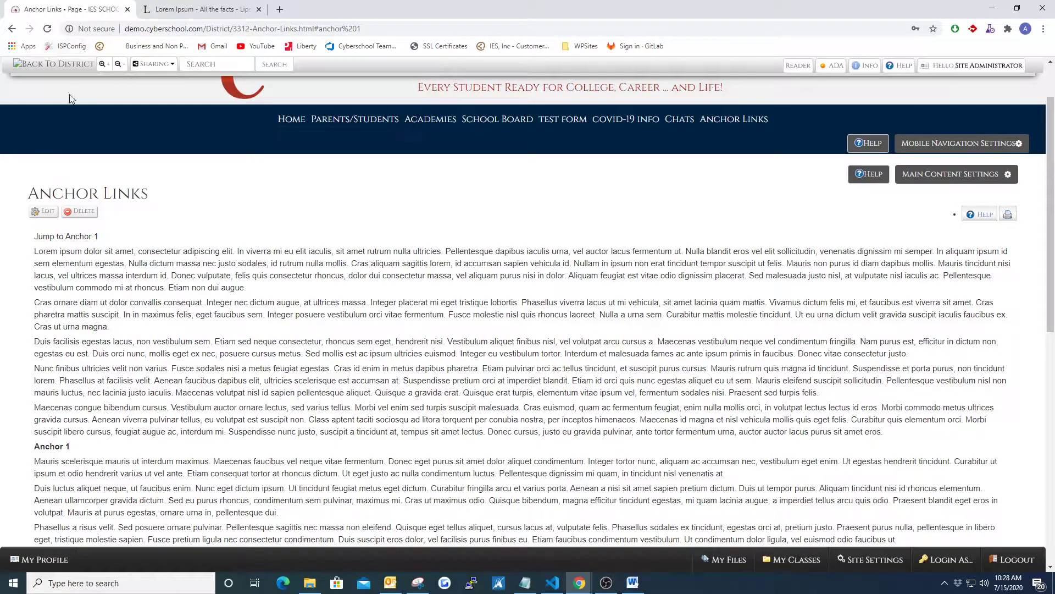
Step: Follow the Jump to Anchor 1 link again and compare where it lands with the Anchor 1 heading
{"action": "left_click_drag", "start_coordinate": [32, 448], "coordinate": [89, 447]}
{"action": "left_click", "coordinate": [90, 447]}
{"action": "left_click", "coordinate": [83, 237]}
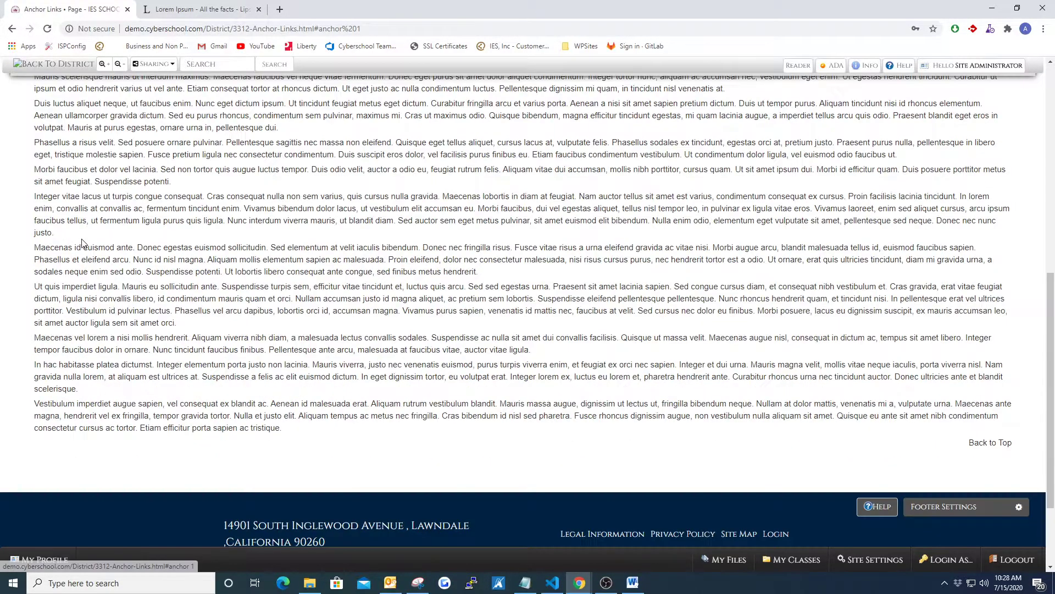
{"action": "scroll", "coordinate": [87, 102], "scroll_direction": "up", "scroll_amount": 2}
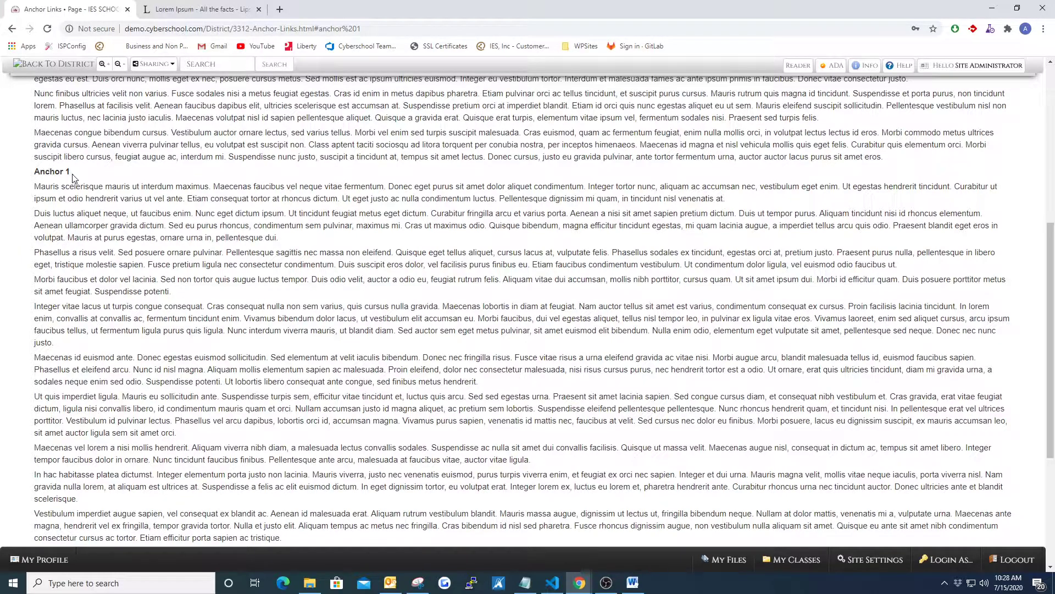
{"action": "left_click_drag", "start_coordinate": [72, 177], "coordinate": [81, 178]}
{"action": "left_click", "coordinate": [79, 156]}
{"action": "scroll", "coordinate": [109, 176], "scroll_direction": "up", "scroll_amount": 6}
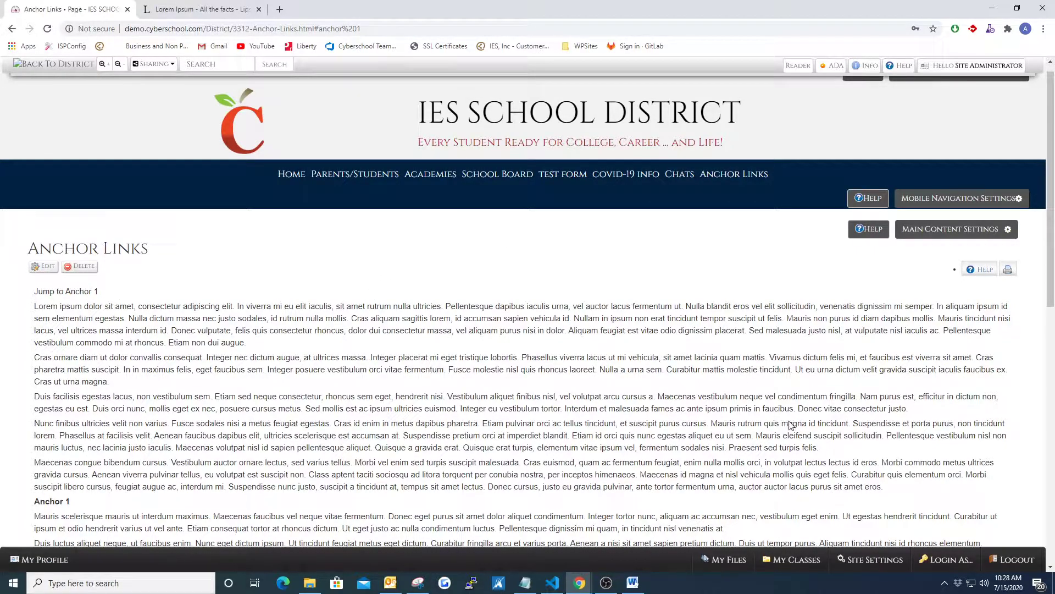
Step: Open the Navigation Editor and add a new page to the site navigation
{"action": "left_click", "coordinate": [873, 559]}
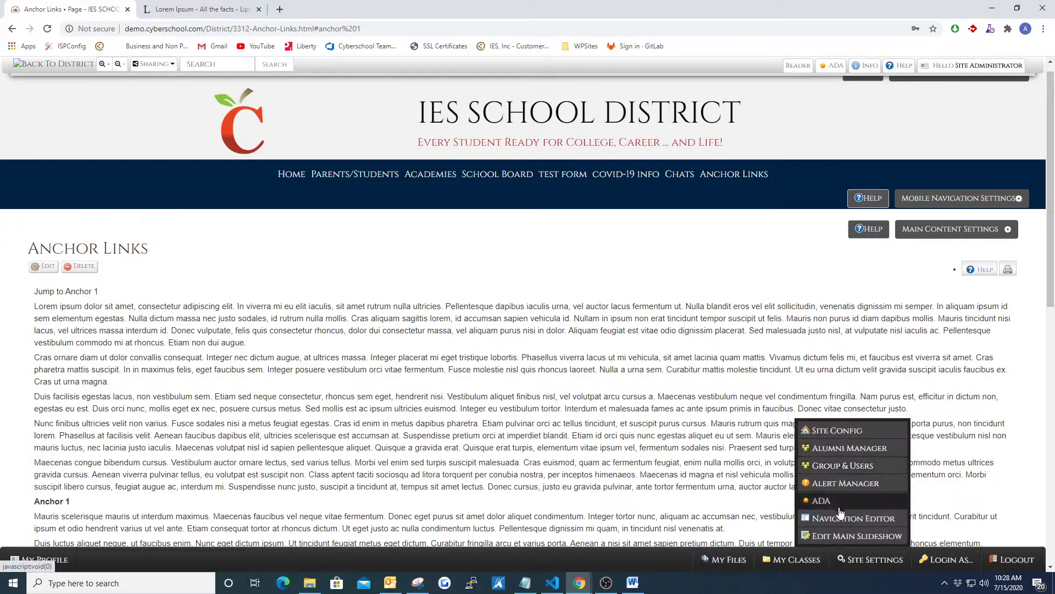
{"action": "left_click", "coordinate": [853, 508]}
{"action": "left_click_drag", "start_coordinate": [614, 222], "coordinate": [409, 230]}
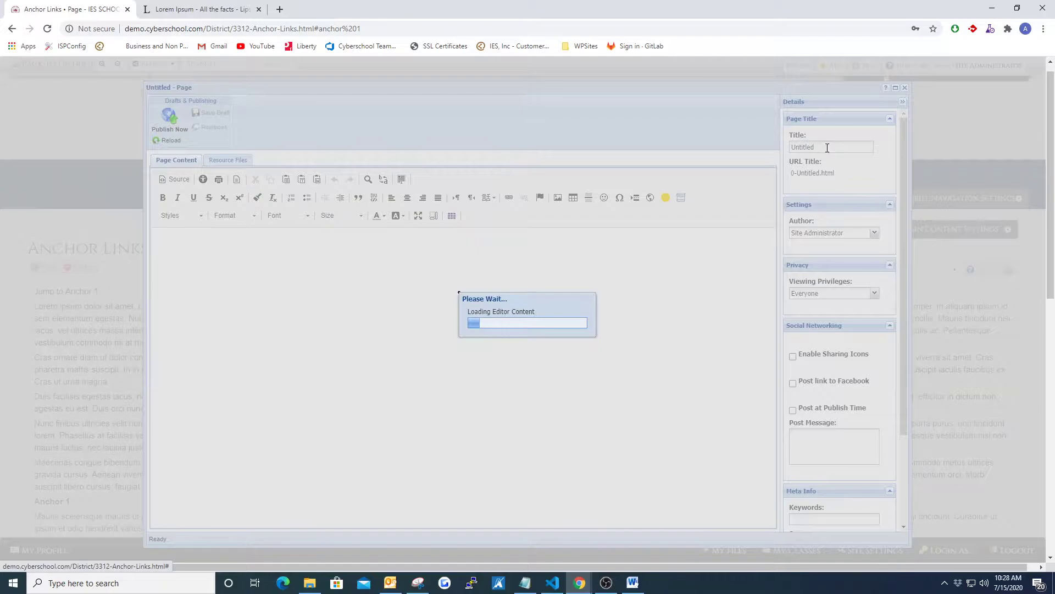
Step: Title the new page "Anchor Links 2", publish it without content, and save the navigation
{"action": "type", "text": "Anchoir"}
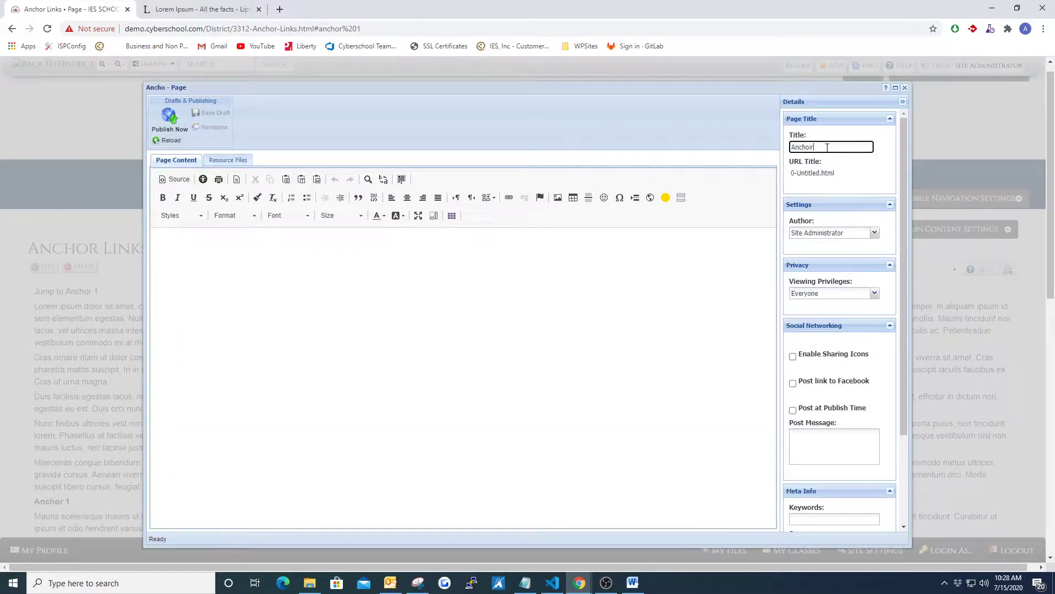
{"action": "type", "text": " LInkL"}
{"action": "key", "text": "BackSpace"}
{"action": "key", "text": "BackSpace"}
{"action": "type", "text": "r Links 2"}
{"action": "key", "text": "Tab"}
{"action": "left_click", "coordinate": [170, 119]}
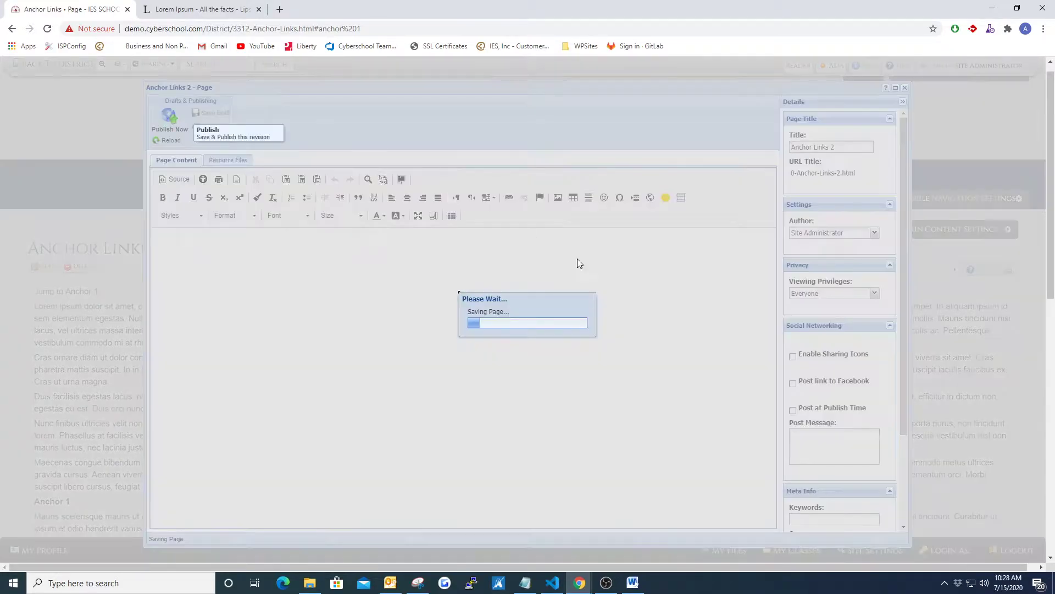
{"action": "left_click", "coordinate": [617, 442]}
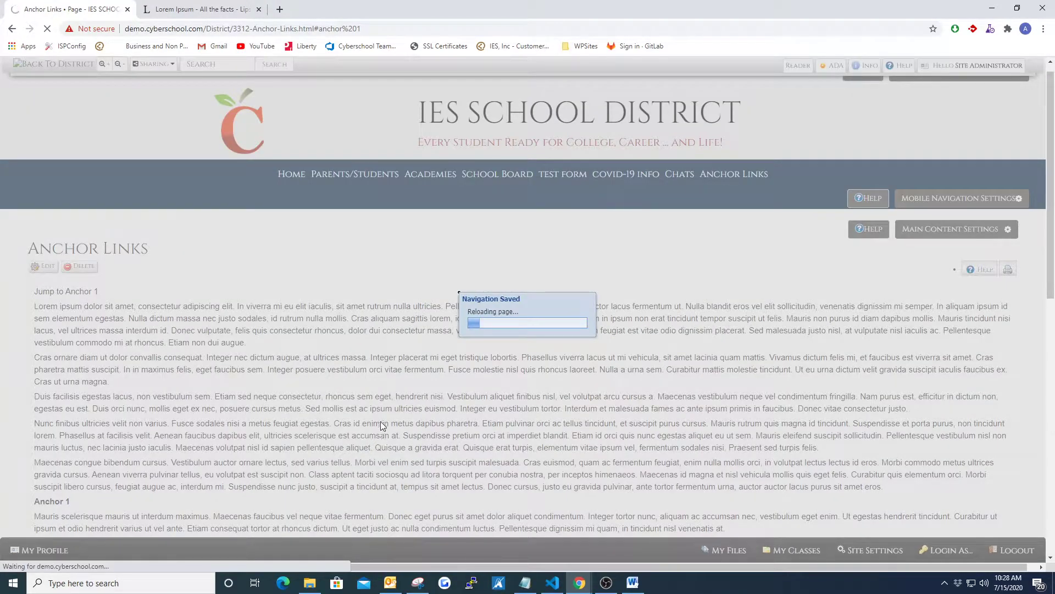
Step: Reopen the Anchor Links page for editing and rename the anchor at the "Anchor 1" heading to "anchor1"
{"action": "scroll", "coordinate": [94, 454], "scroll_direction": "down", "scroll_amount": 1}
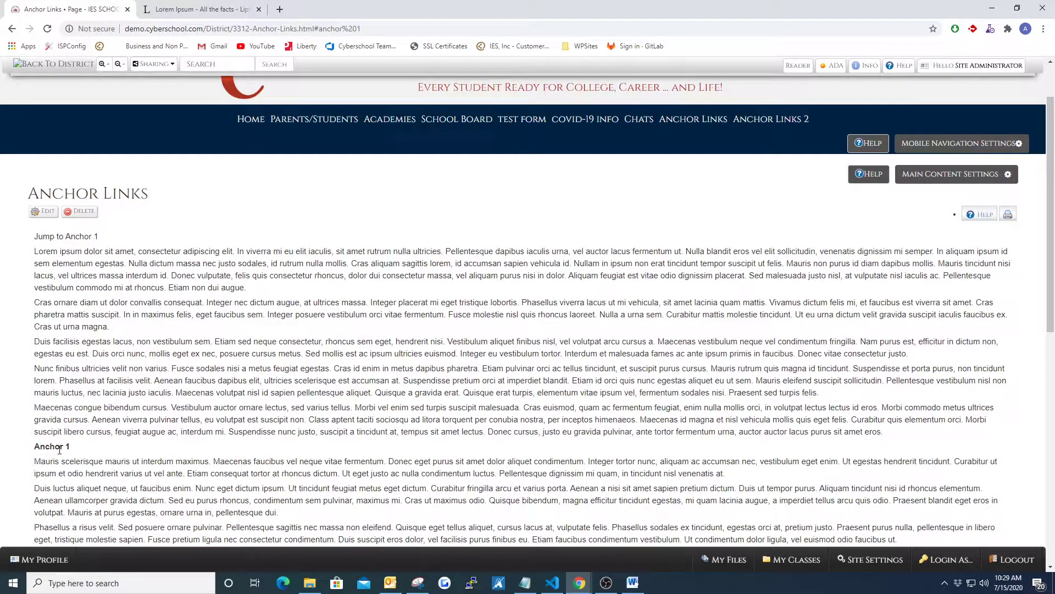
{"action": "left_click", "coordinate": [47, 212]}
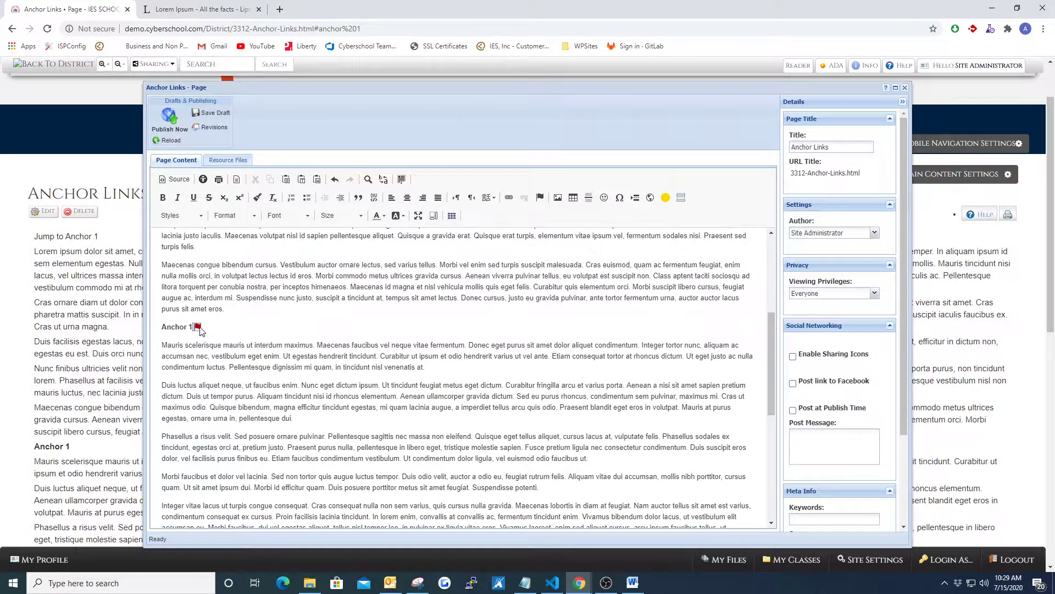
{"action": "double_click", "coordinate": [198, 328]}
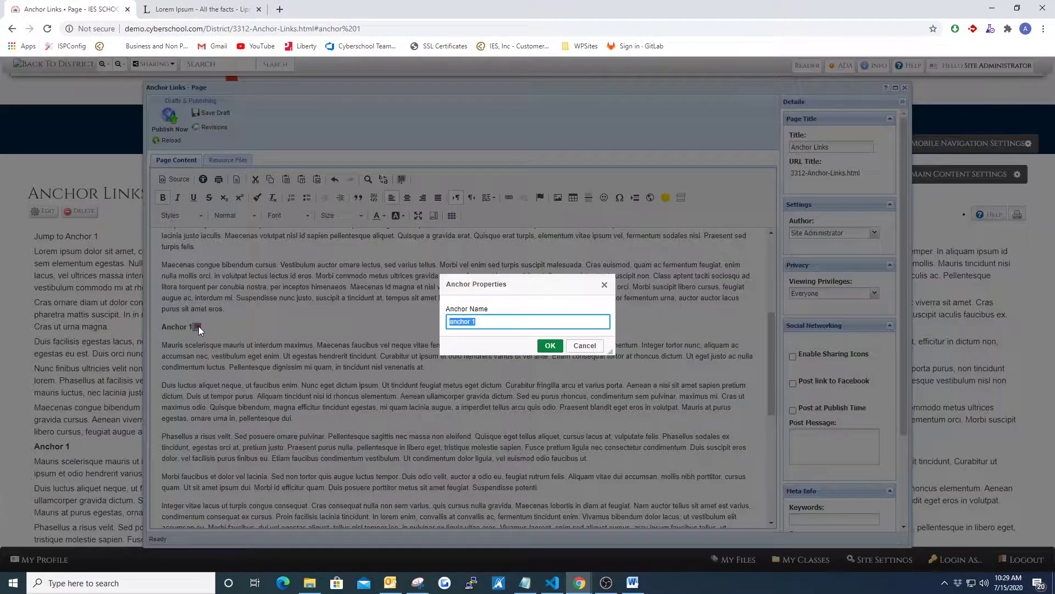
{"action": "left_click", "coordinate": [473, 323]}
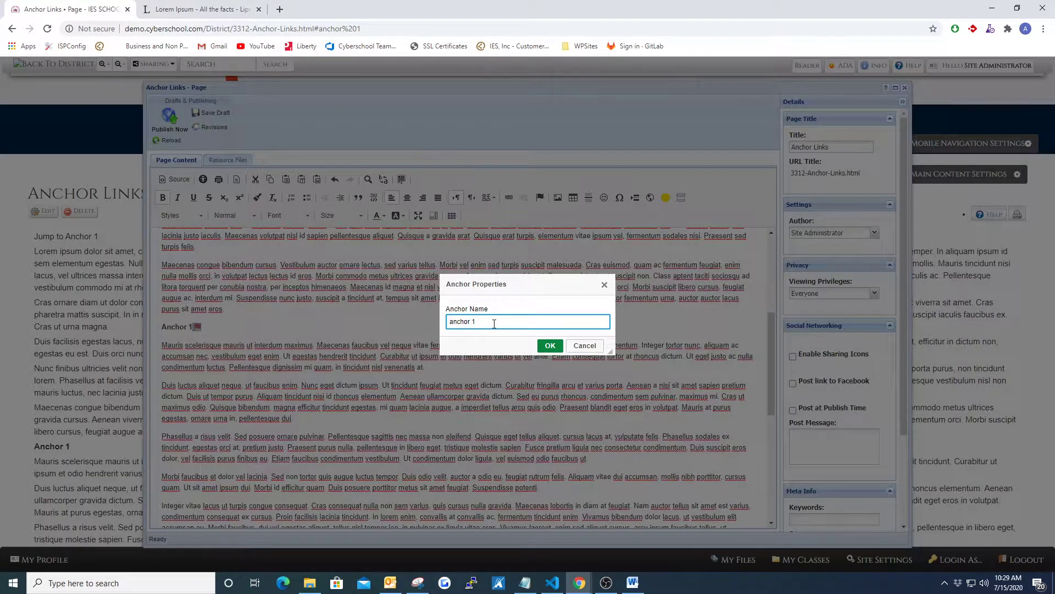
{"action": "left_click", "coordinate": [550, 345]}
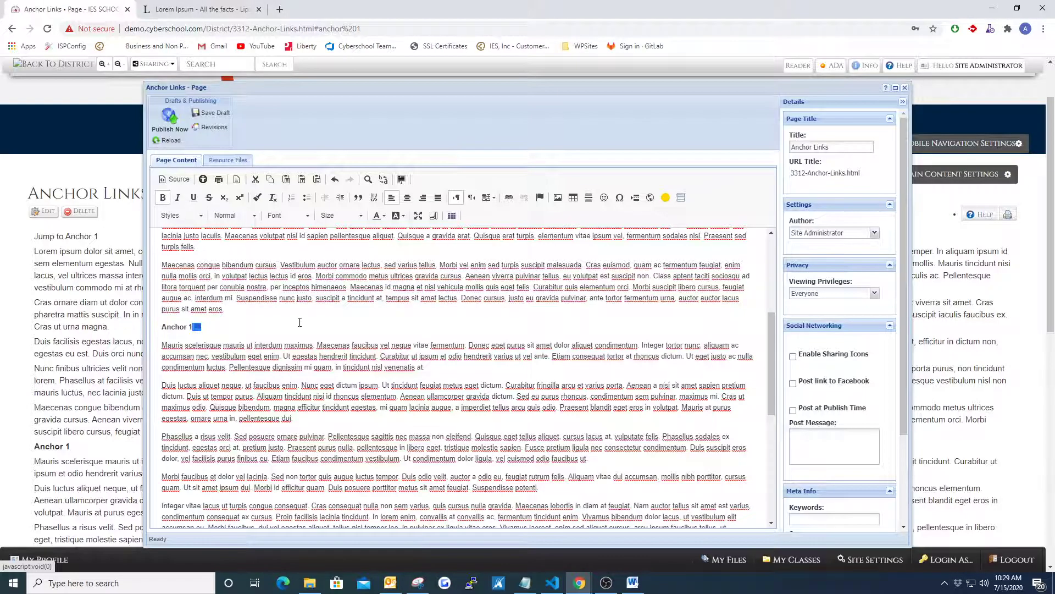
Step: Retarget the "Jump to Anchor 1" link to the anchor "anchor1" and publish the page
{"action": "scroll", "coordinate": [218, 335], "scroll_direction": "up", "scroll_amount": 3}
{"action": "scroll", "coordinate": [203, 316], "scroll_direction": "up", "scroll_amount": 2}
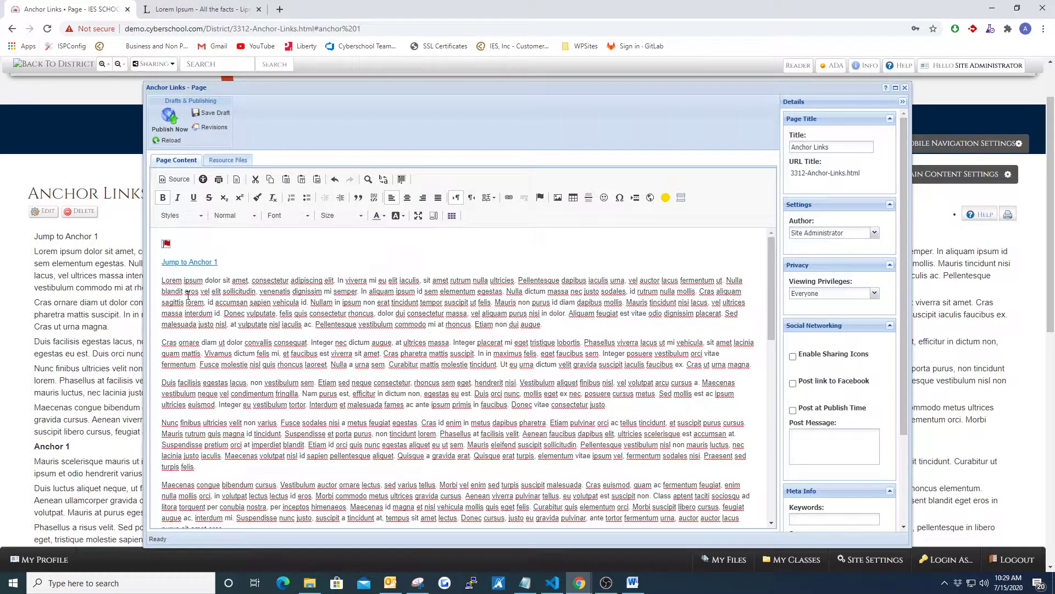
{"action": "double_click", "coordinate": [205, 266]}
{"action": "left_click", "coordinate": [483, 361]}
{"action": "left_click", "coordinate": [483, 389]}
{"action": "left_click", "coordinate": [591, 406]}
{"action": "left_click", "coordinate": [170, 120]}
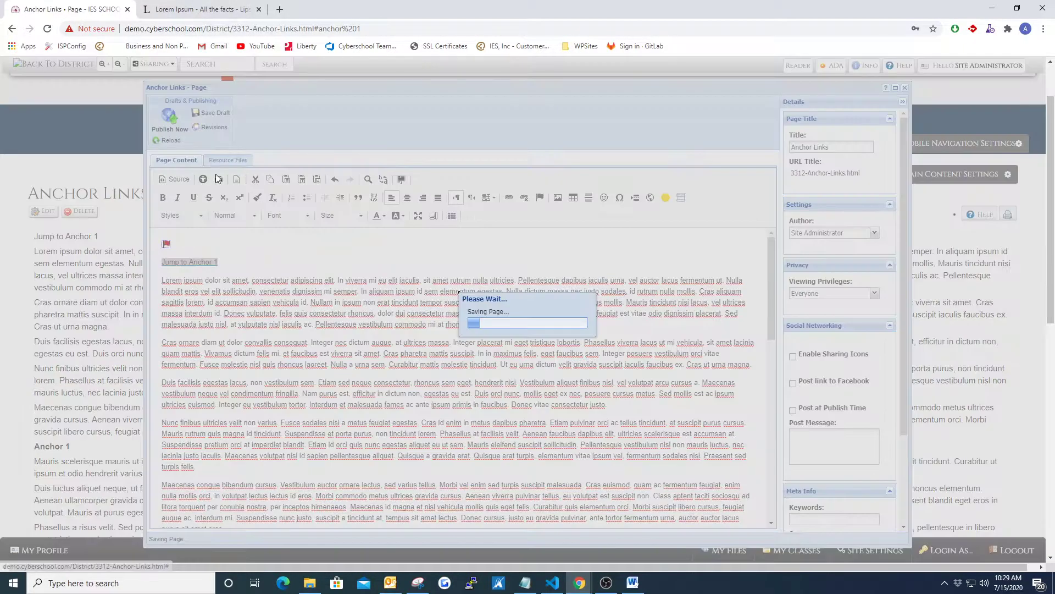
Step: Open the Anchor Links 2 page in a new browser tab and start editing its content
{"action": "left_click", "coordinate": [191, 13]}
{"action": "left_click", "coordinate": [72, 9]}
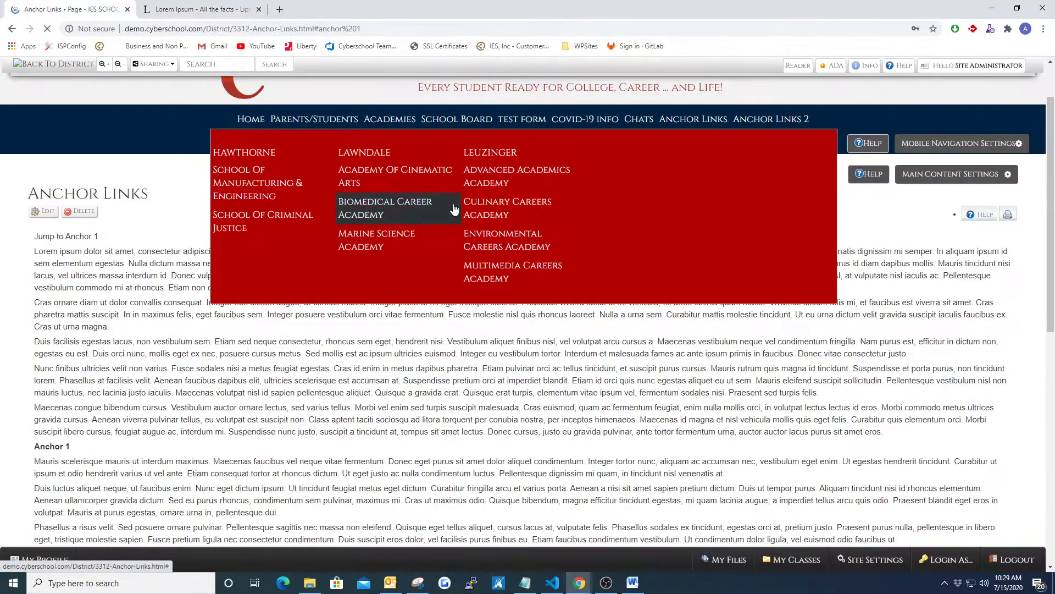
{"action": "right_click", "coordinate": [772, 120]}
{"action": "left_click", "coordinate": [818, 127]}
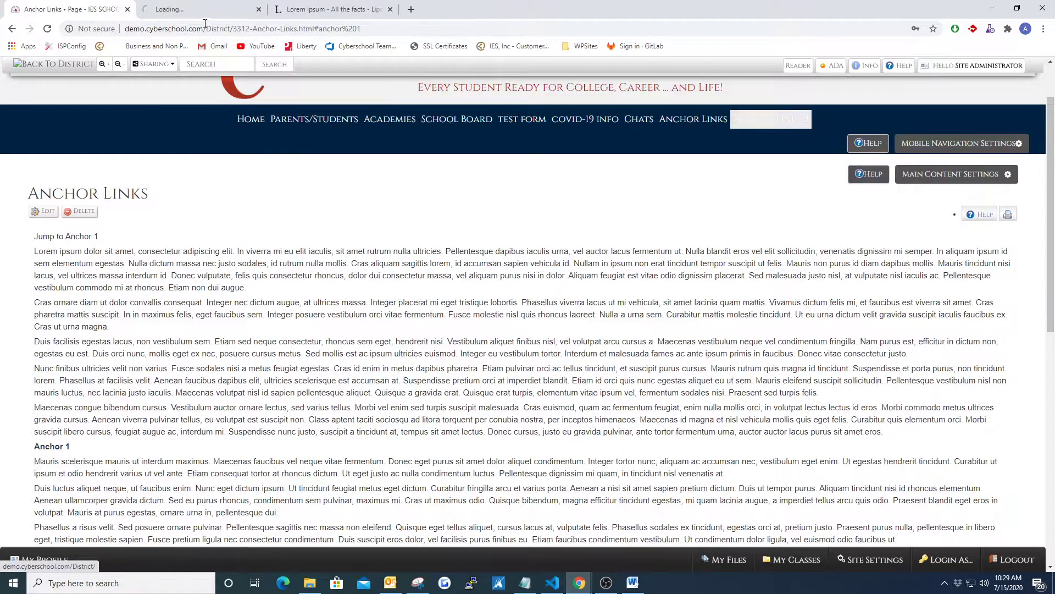
{"action": "left_click", "coordinate": [202, 9]}
{"action": "left_click", "coordinate": [46, 278]}
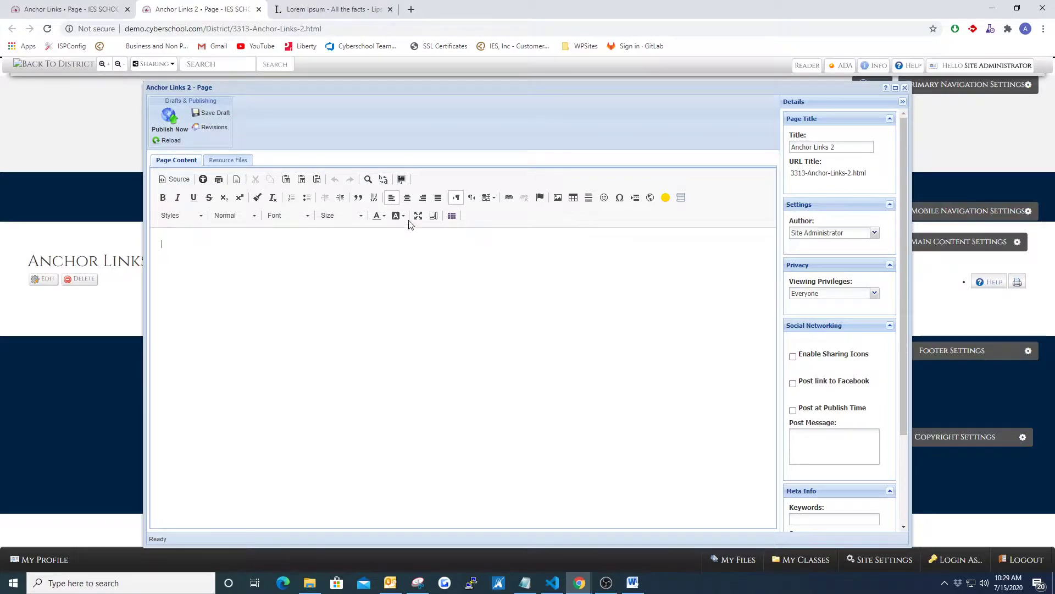
Step: Start a new link on the empty page with the display text "Jump to Anchor Links 1 at anchor1"
{"action": "left_click", "coordinate": [509, 197]}
{"action": "left_click", "coordinate": [447, 291]}
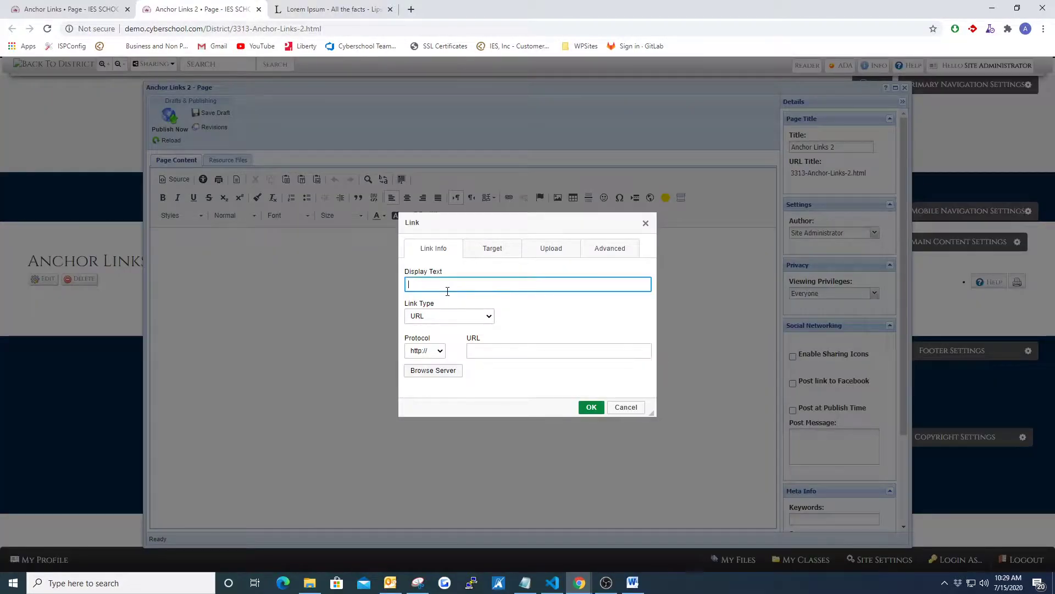
{"action": "type", "text": "Jump to Anchoir Links 1 at anchor1"}
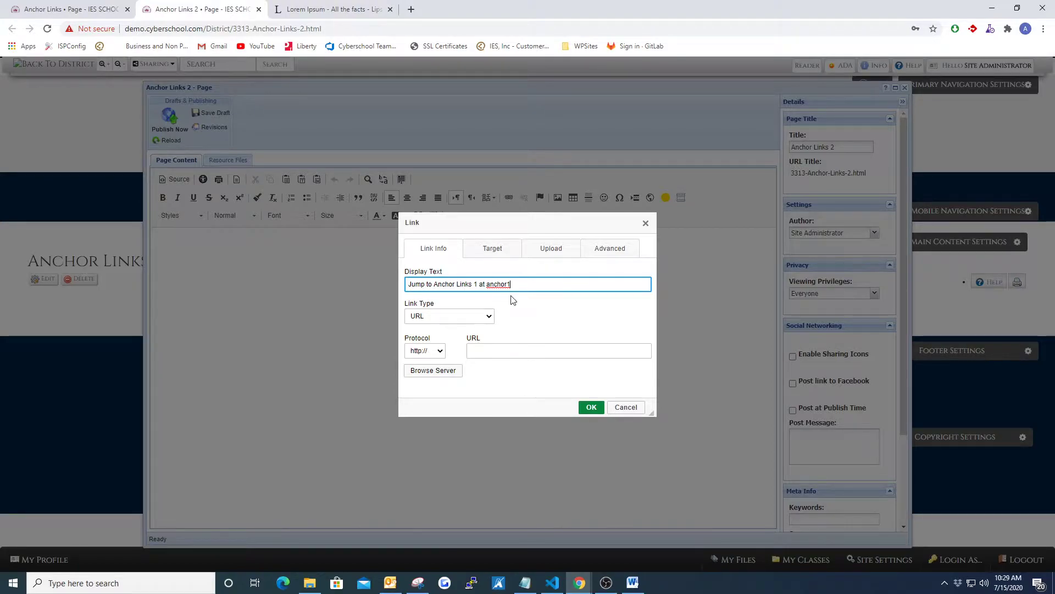
Step: Copy the Anchor Links page's path and insert the link with the URL /District/3312-Anchor-Links.html#anchor1
{"action": "left_click", "coordinate": [77, 9]}
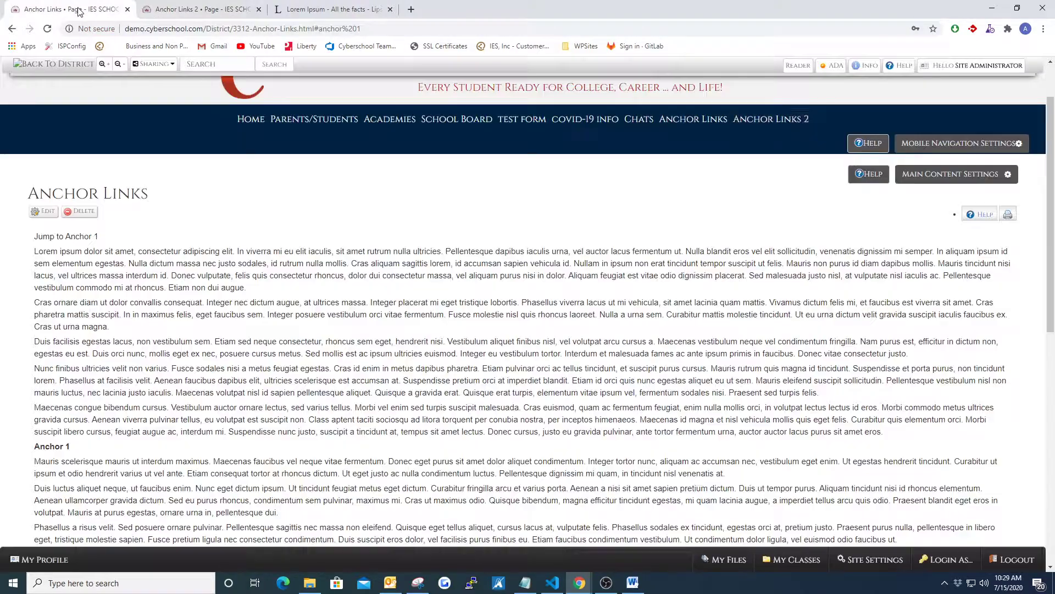
{"action": "left_click_drag", "start_coordinate": [203, 29], "coordinate": [297, 29]}
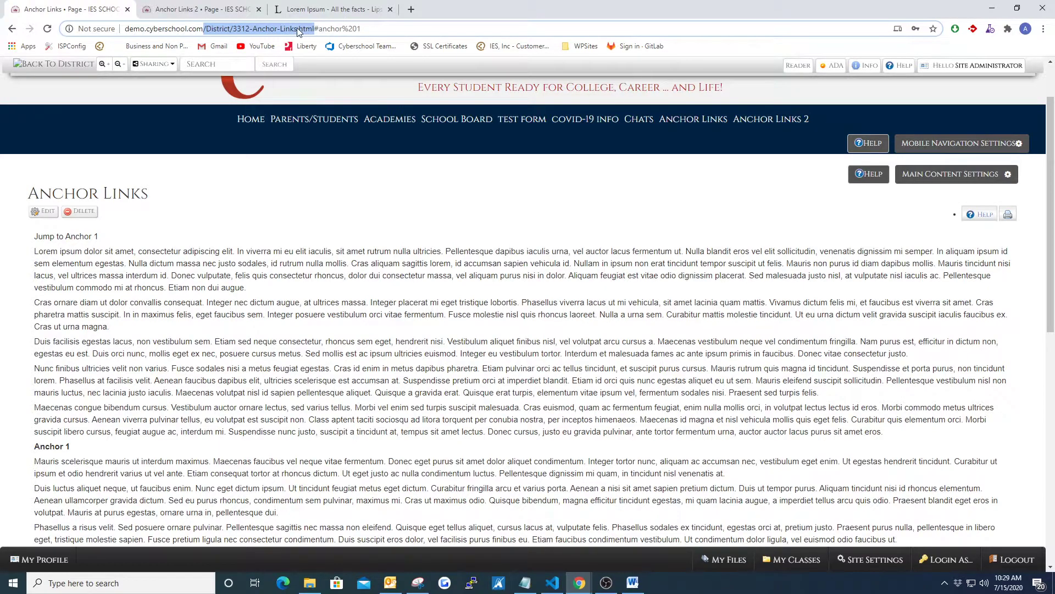
{"action": "right_click", "coordinate": [296, 28]}
{"action": "left_click", "coordinate": [327, 104]}
{"action": "left_click", "coordinate": [234, 8]}
{"action": "left_click", "coordinate": [483, 345]}
{"action": "key", "text": "ctrl+v"}
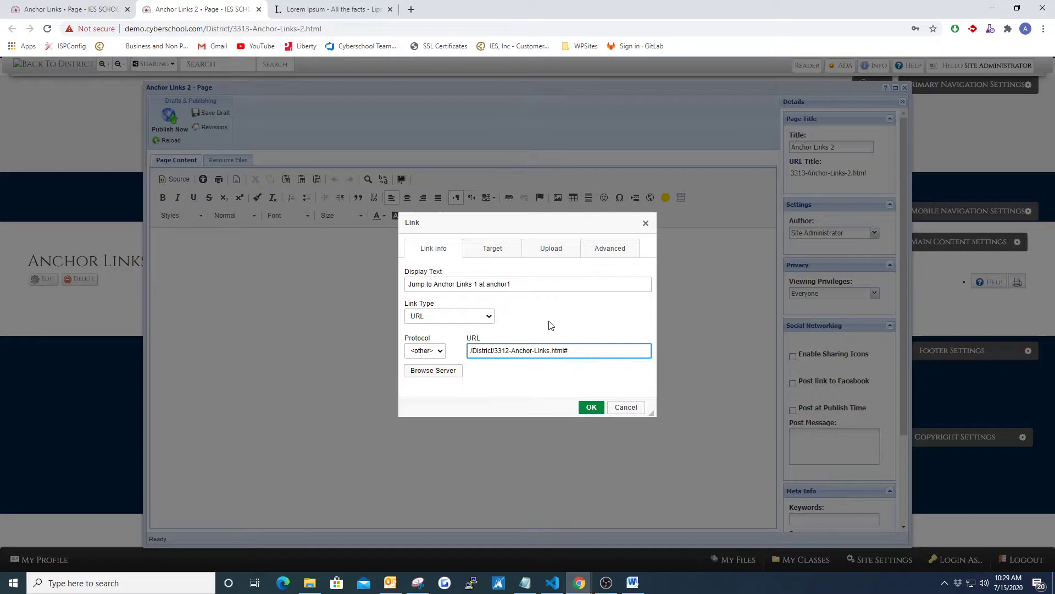
{"action": "type", "text": "#anchor1"}
{"action": "left_click", "coordinate": [591, 407]}
Step: Publish the Anchor Links 2 page, test its jump link to anchor1, and return to the page
{"action": "left_click", "coordinate": [170, 118]}
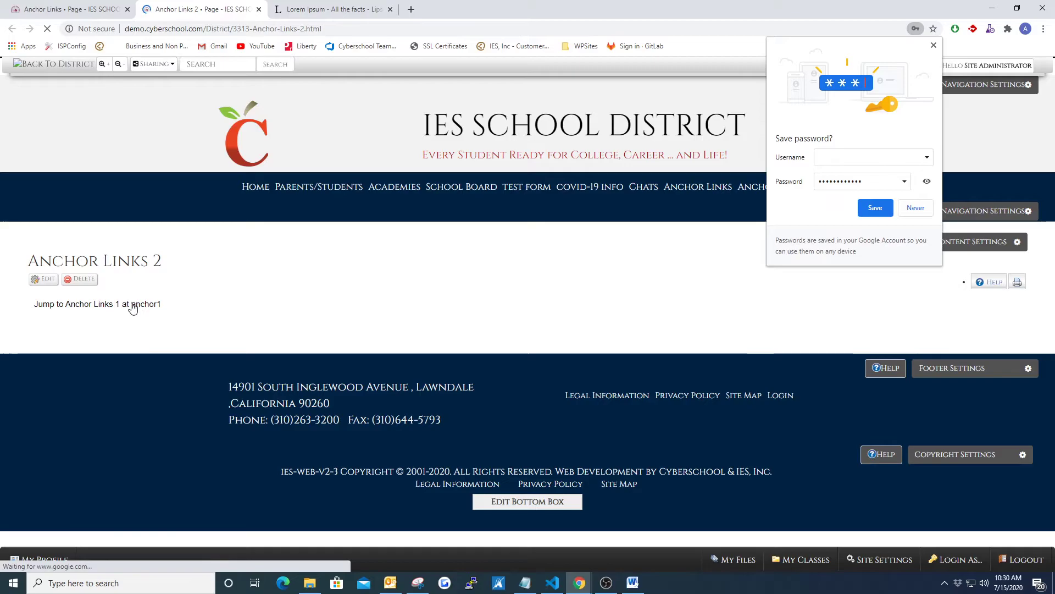
{"action": "left_click", "coordinate": [132, 307]}
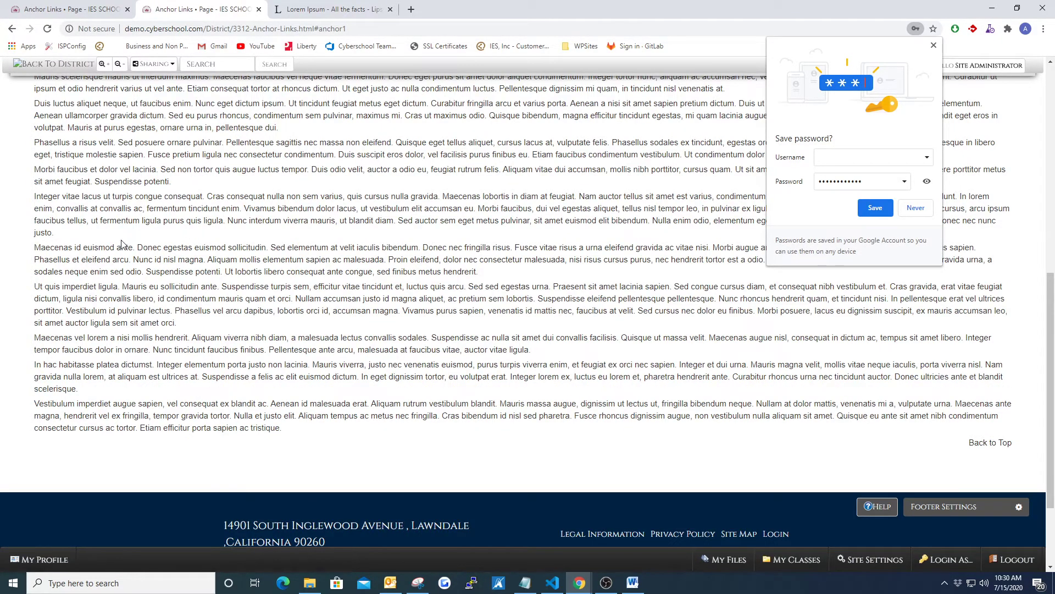
{"action": "scroll", "coordinate": [104, 245], "scroll_direction": "up", "scroll_amount": 7}
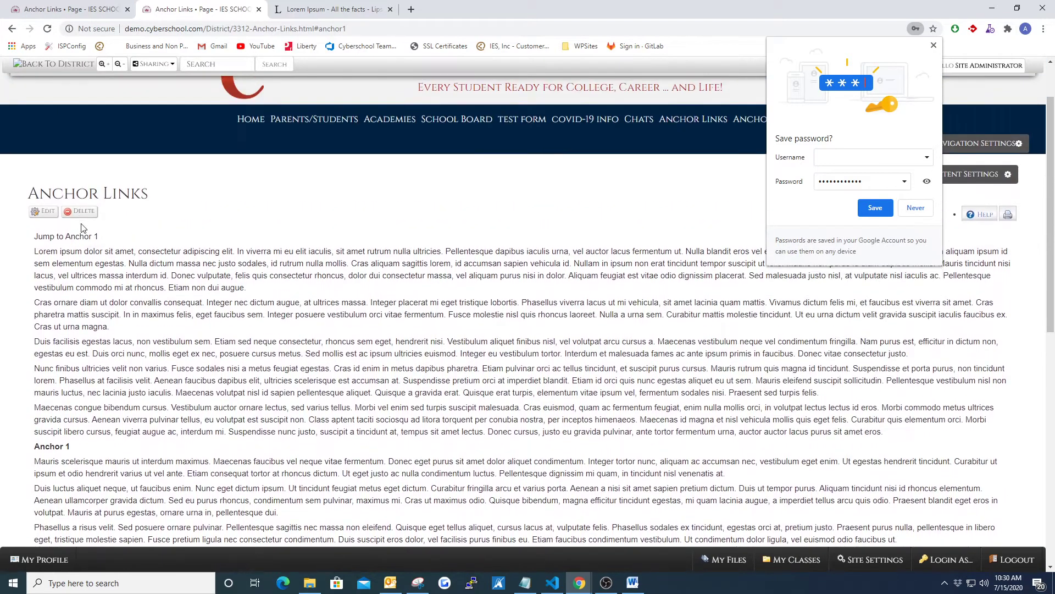
{"action": "left_click", "coordinate": [933, 45]}
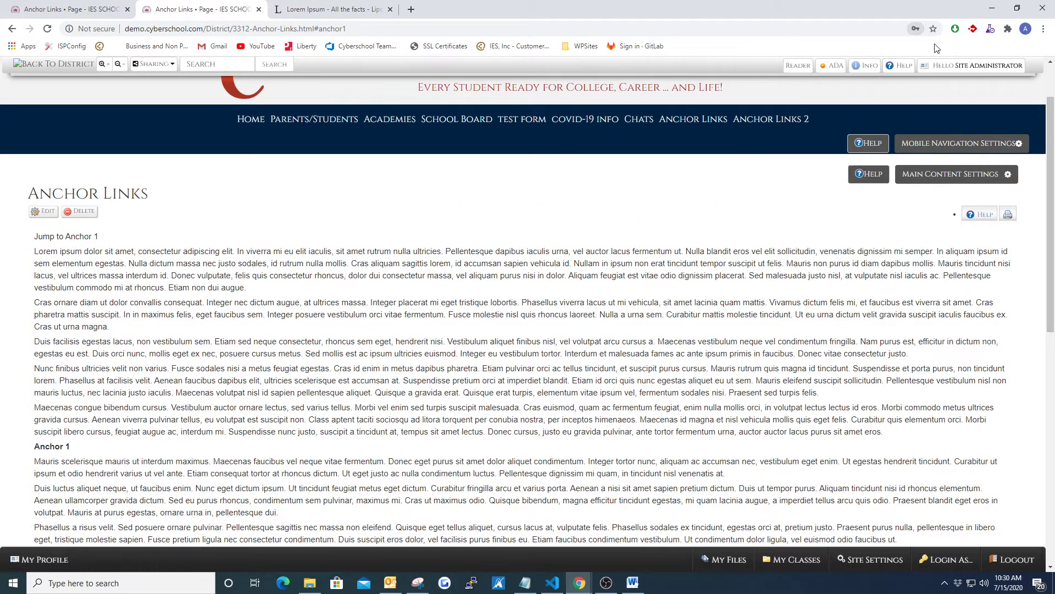
{"action": "left_click", "coordinate": [761, 122]}
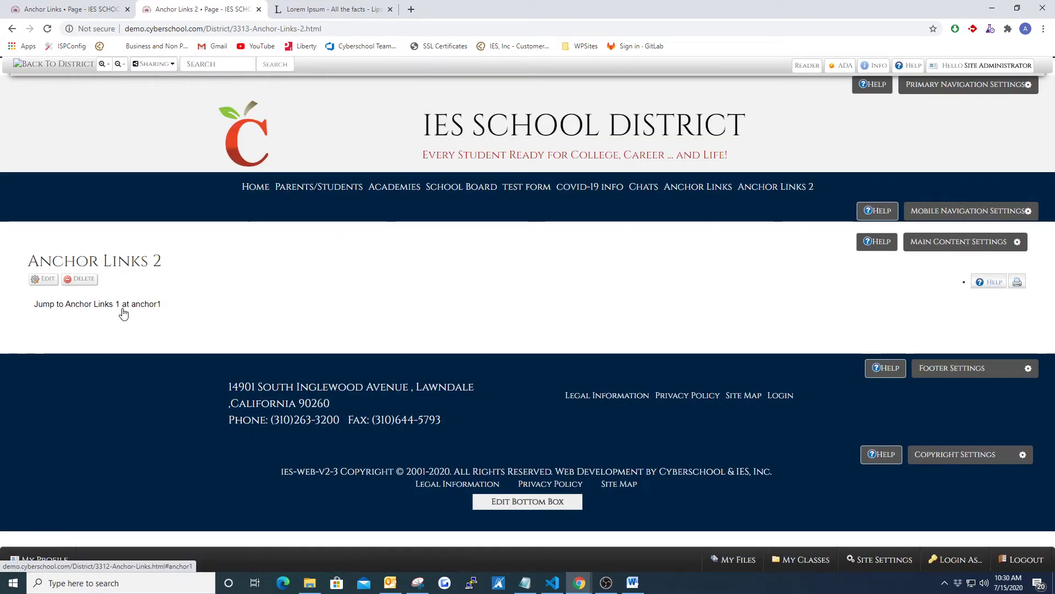